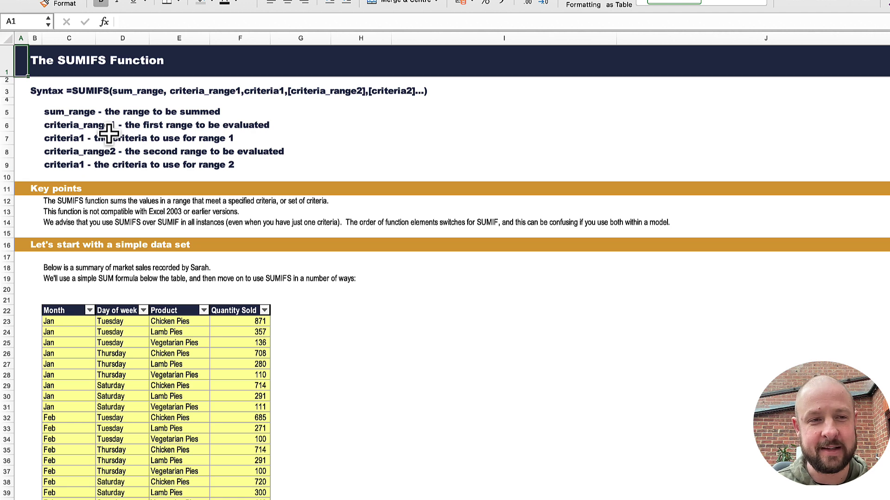
Step: Examine the single-criterion SUMIFS formula in F87 and trace its sum range, month range and criterion cell in the sales data
scroll(146, 263, "down", 10)
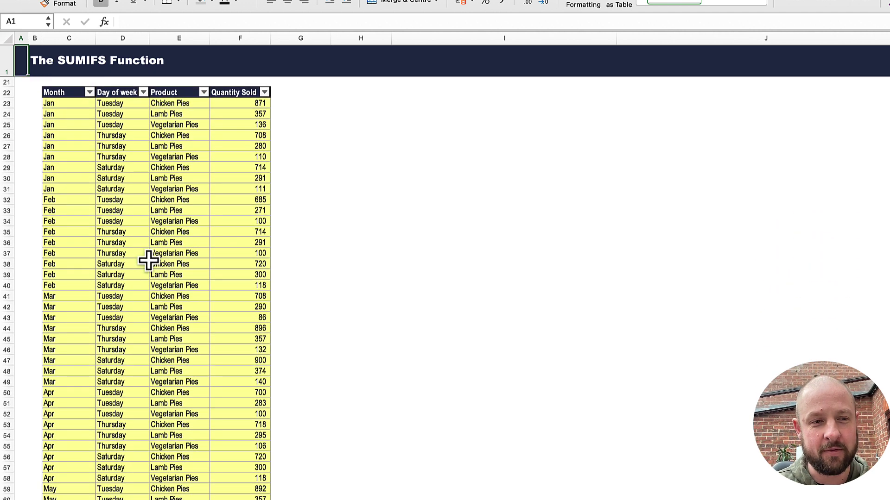
scroll(155, 249, "up", 1)
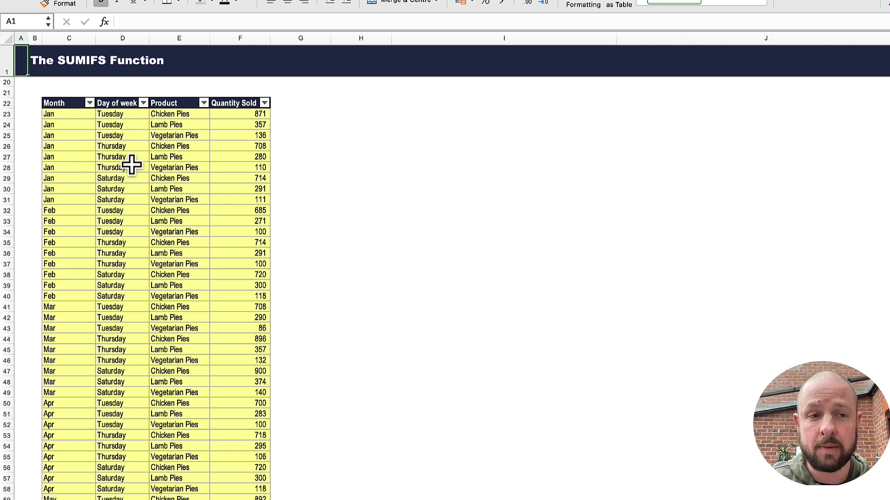
scroll(218, 255, "down", 12)
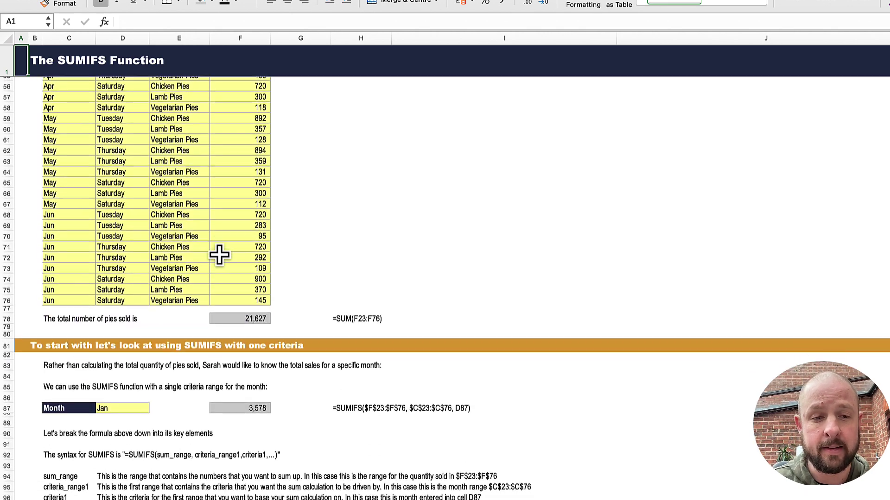
scroll(218, 255, "down", 6)
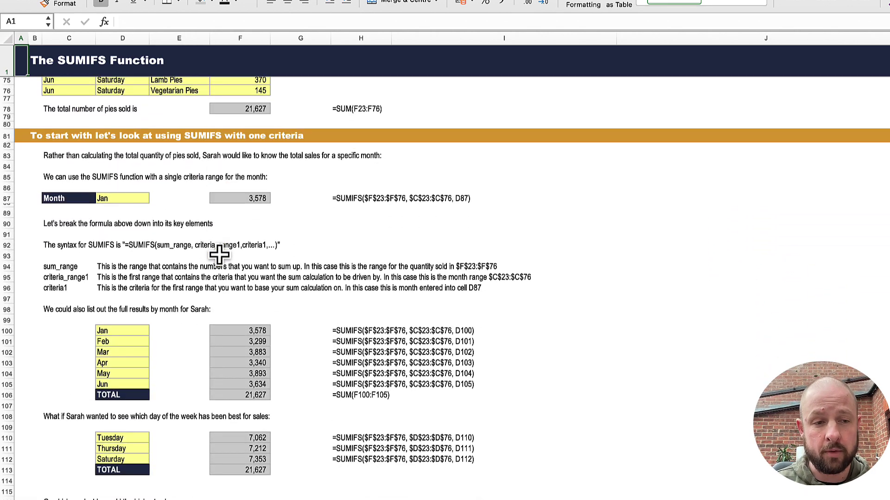
left_click(239, 197)
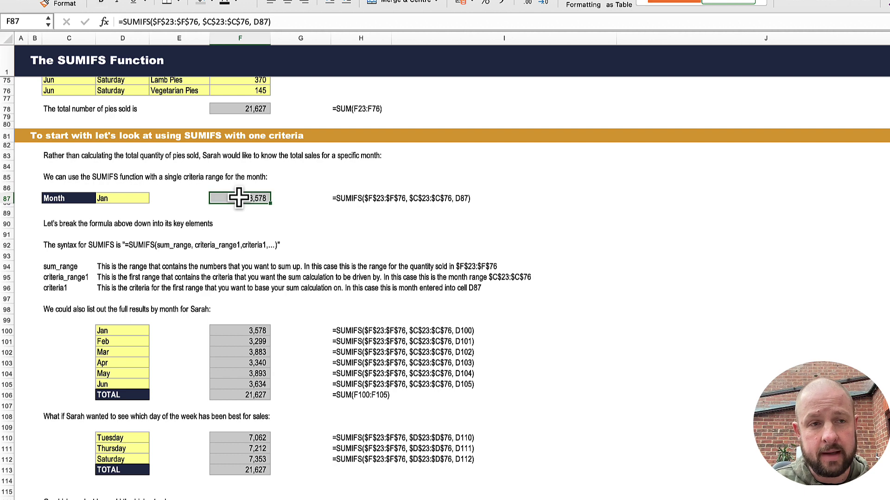
left_click(209, 22)
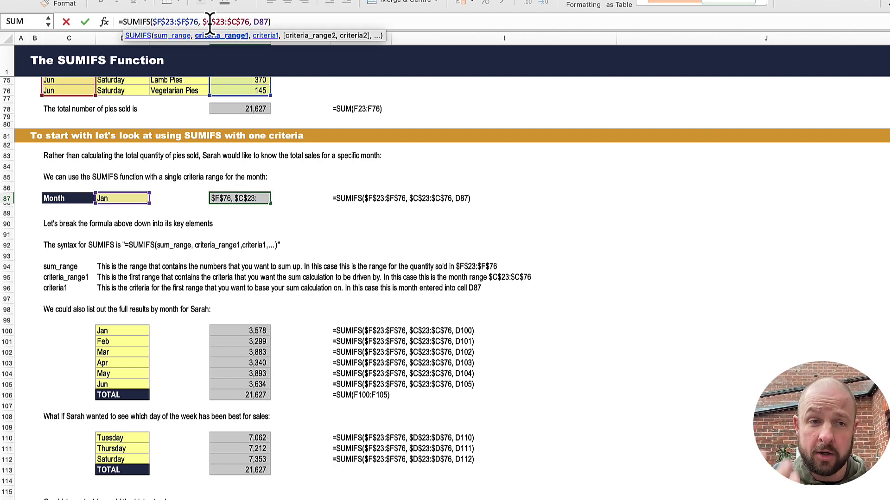
scroll(218, 117, "up", 6)
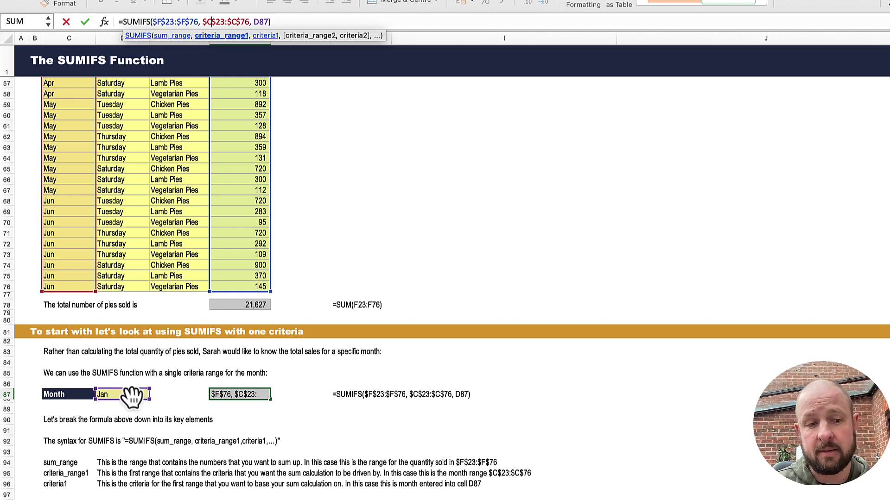
scroll(74, 244, "up", 5)
scroll(74, 245, "up", 1)
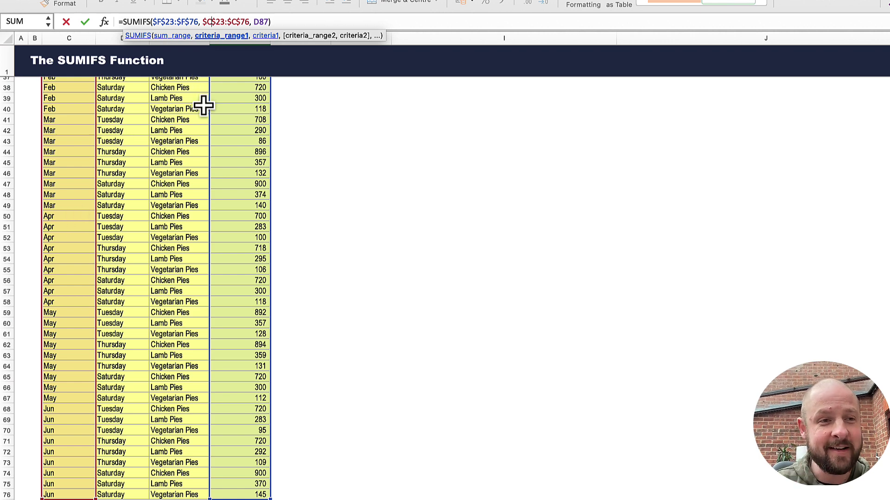
scroll(136, 254, "down", 8)
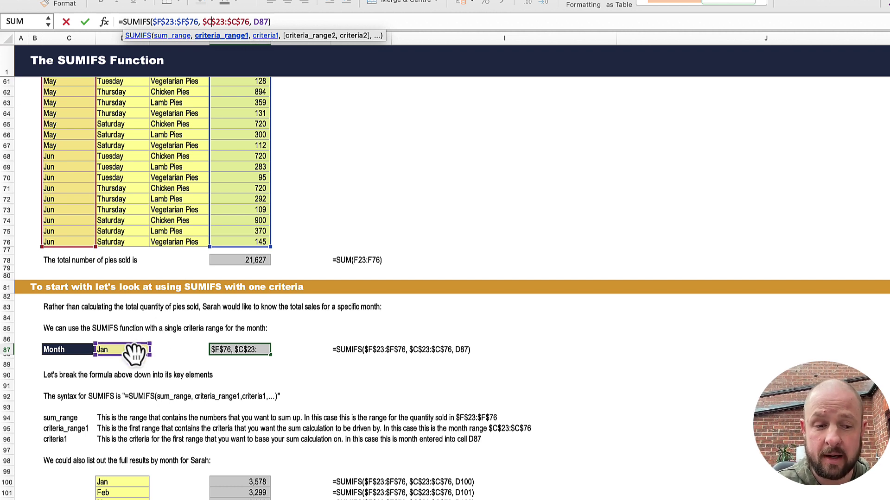
key("Return")
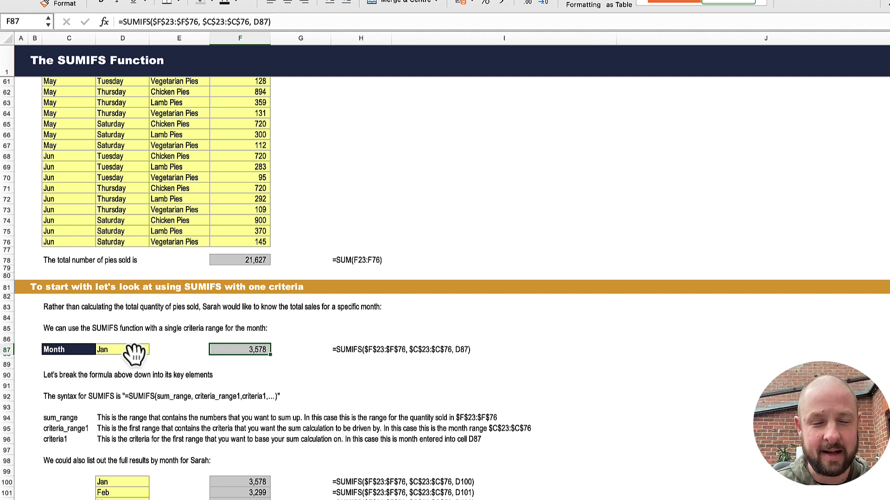
Step: Examine the spilled-array SUMIFS formula in F135, checking its month criteria range and the ranged lookup input D135:D140
scroll(190, 380, "down", 3)
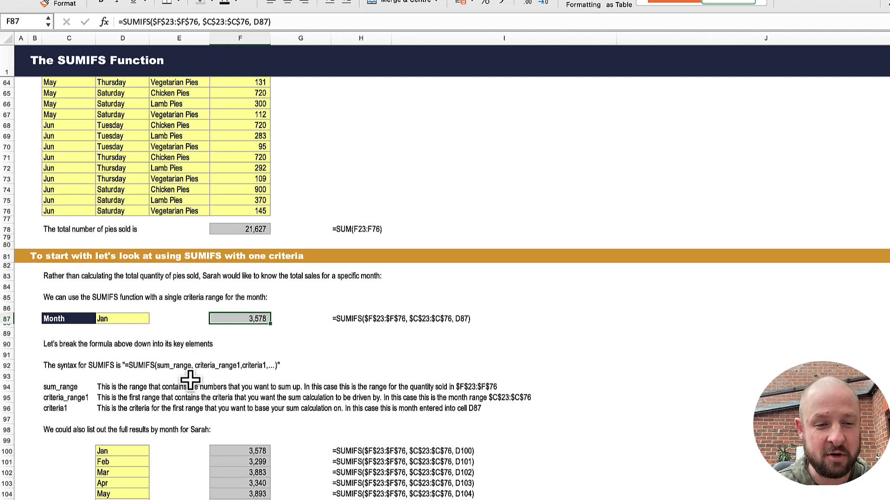
scroll(190, 380, "down", 10)
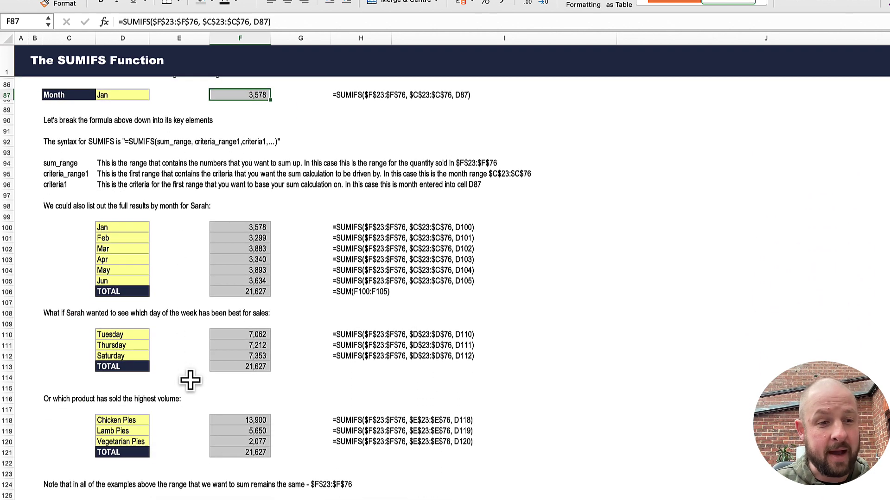
scroll(215, 368, "down", 15)
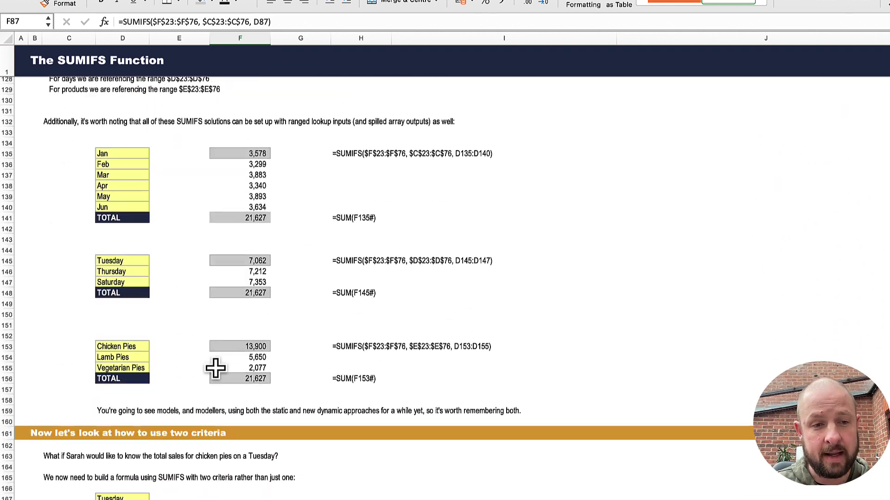
scroll(215, 368, "up", 3)
scroll(222, 278, "down", 1)
left_click(236, 220)
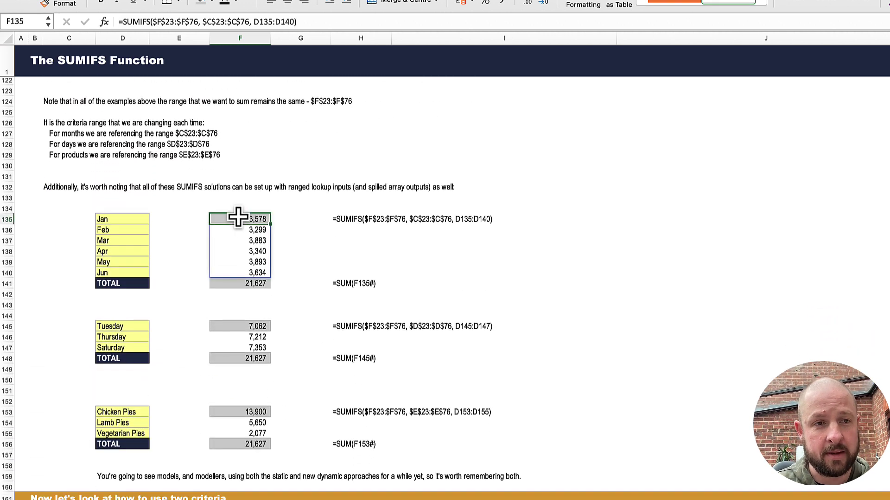
left_click(208, 22)
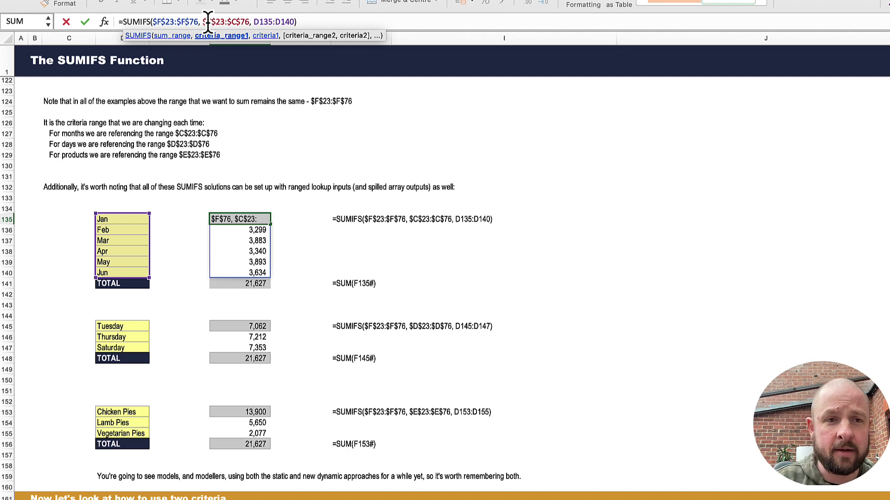
left_click(274, 22)
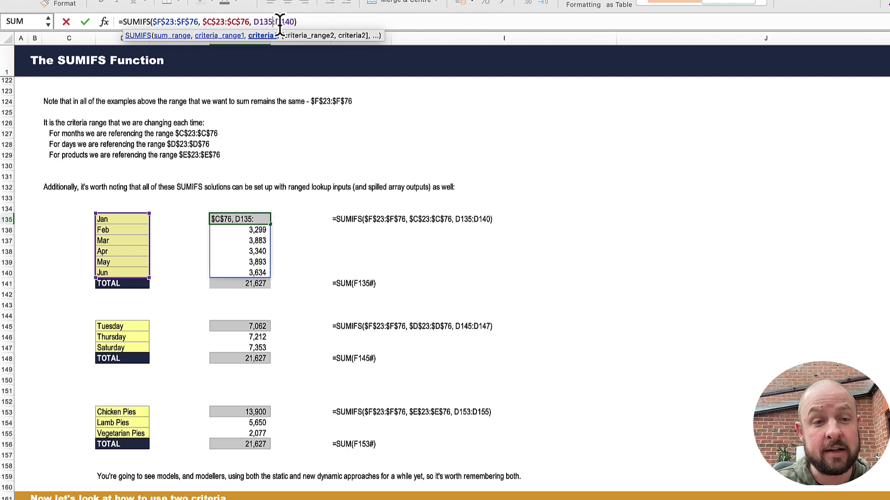
key("Escape")
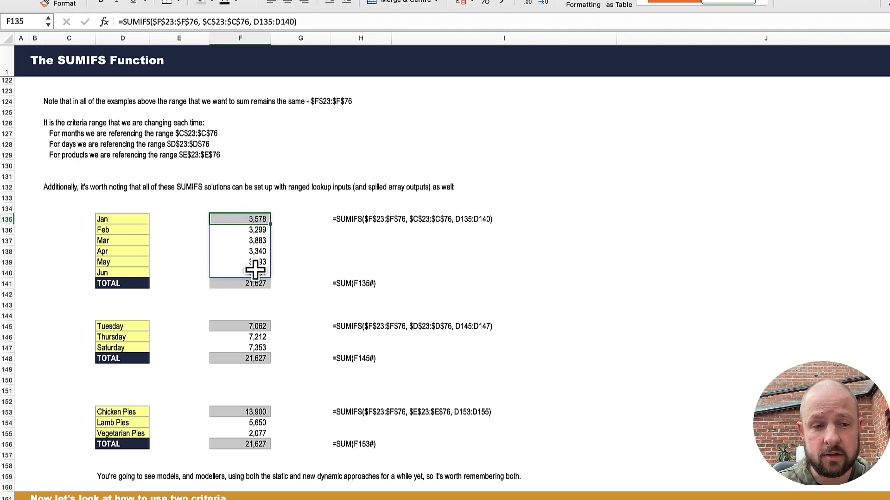
Step: Examine the three-criteria SUMIFS formula in E219 of the day-by-product table and trace its referenced ranges in the sales data
scroll(254, 271, "down", 10)
scroll(256, 274, "down", 3)
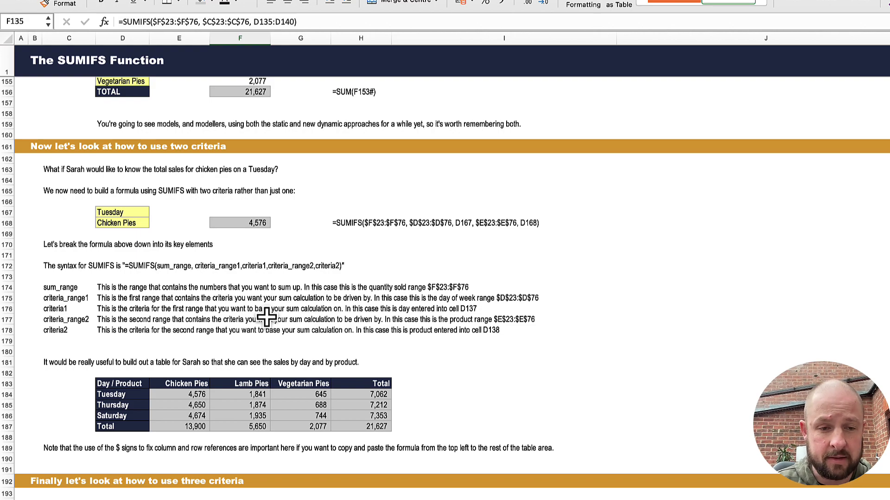
scroll(266, 318, "down", 10)
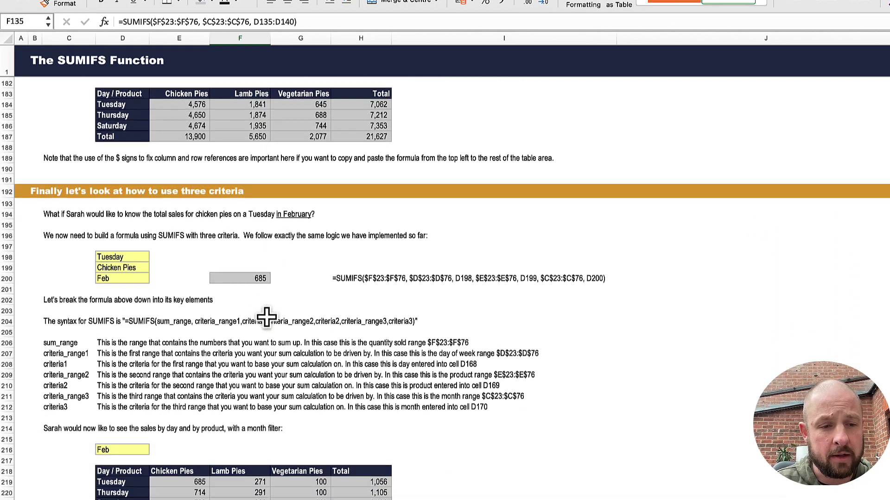
scroll(267, 317, "down", 9)
scroll(195, 213, "up", 3)
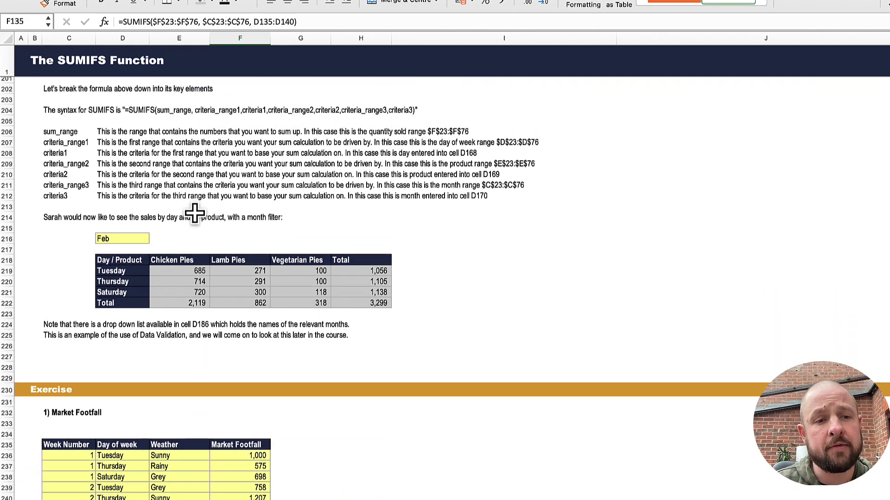
scroll(194, 213, "up", 2)
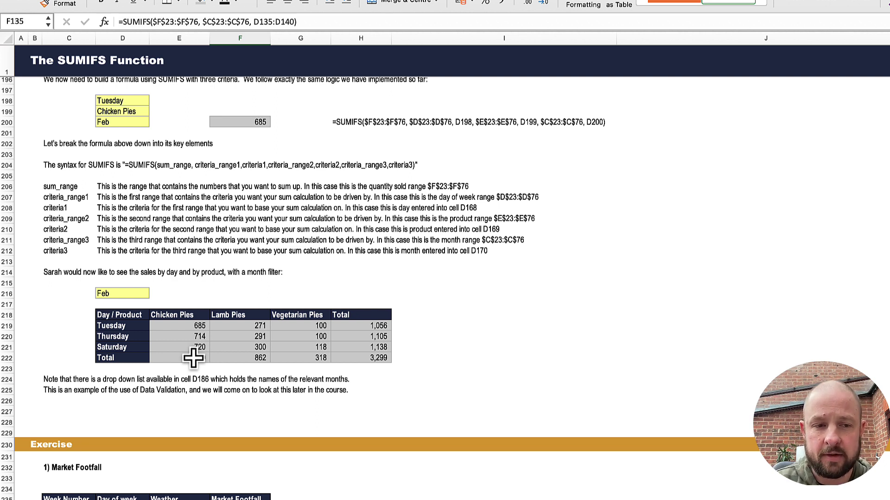
left_click(202, 327)
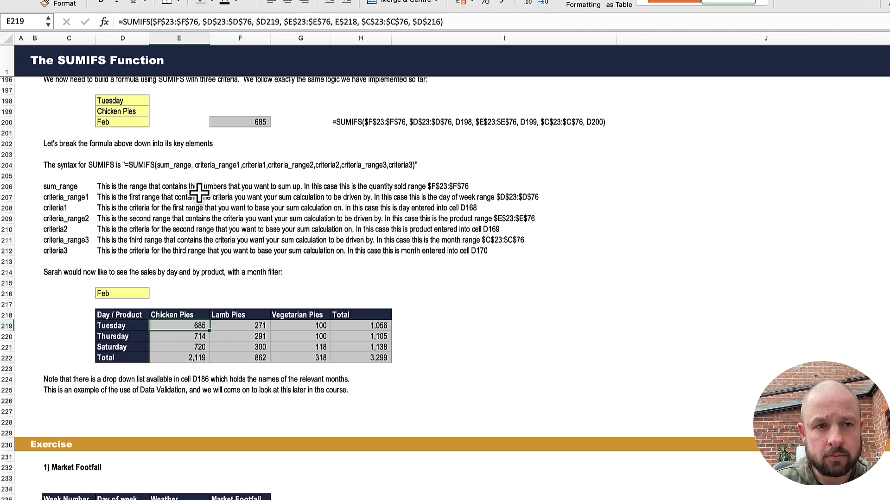
left_click(234, 22)
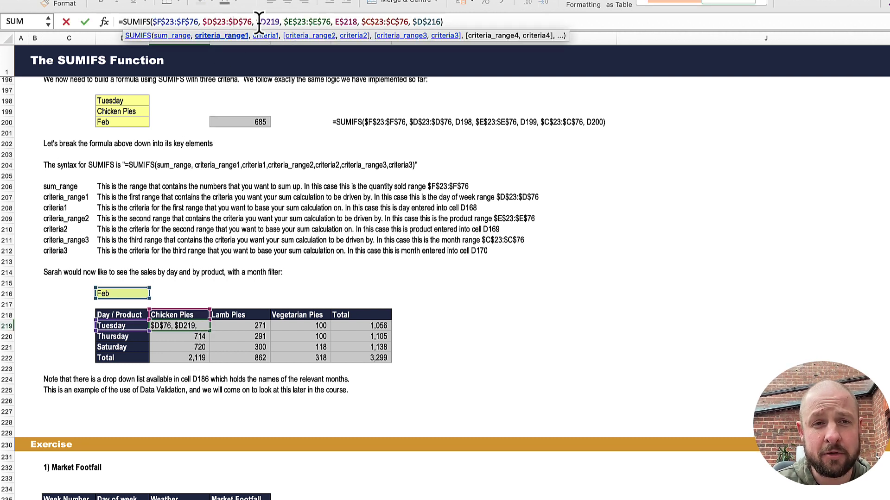
scroll(289, 215, "up", 20)
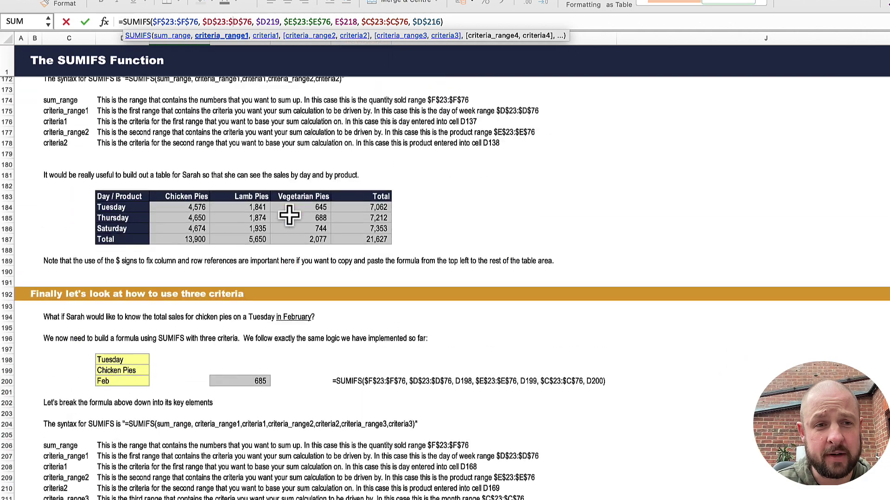
scroll(289, 214, "up", 7)
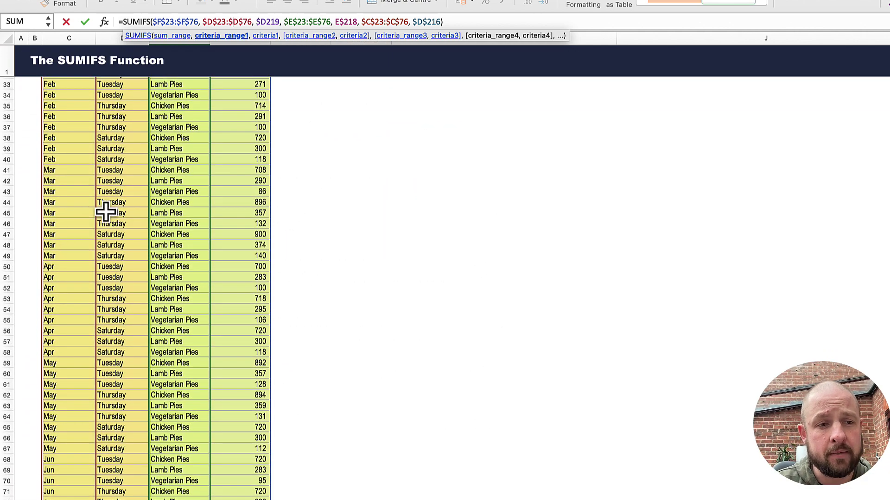
scroll(228, 287, "down", 20)
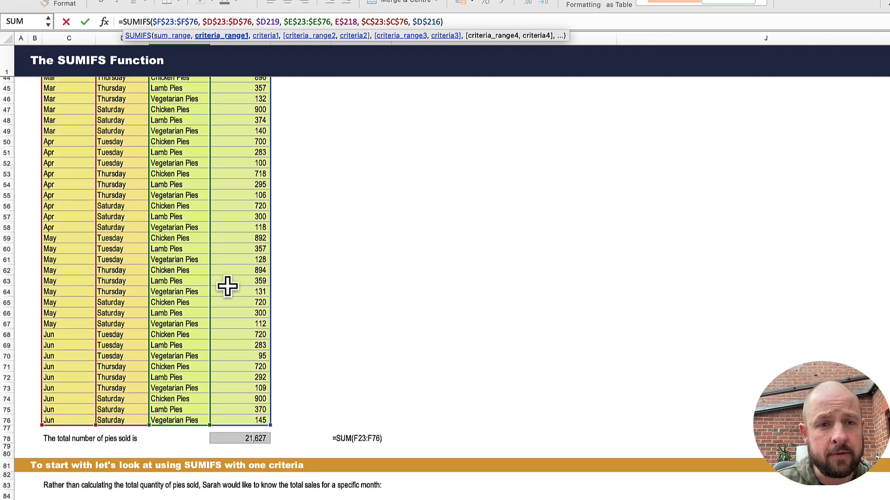
scroll(234, 281, "down", 13)
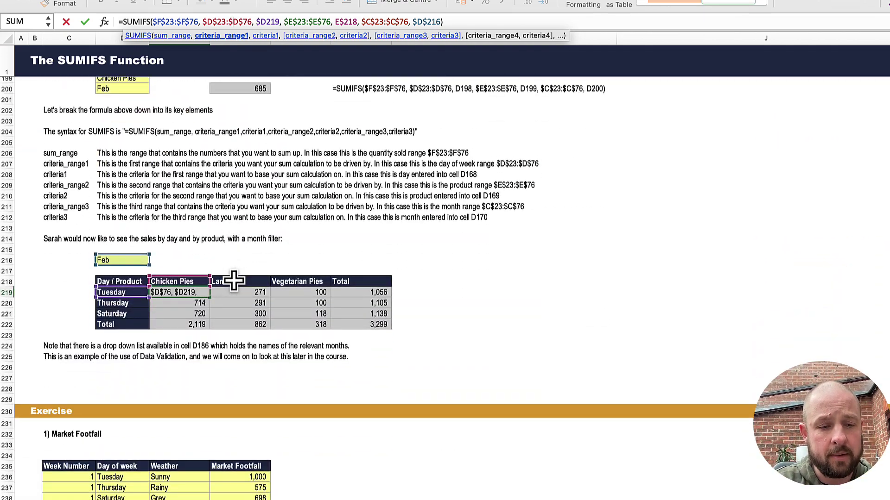
key("ctrl+Return")
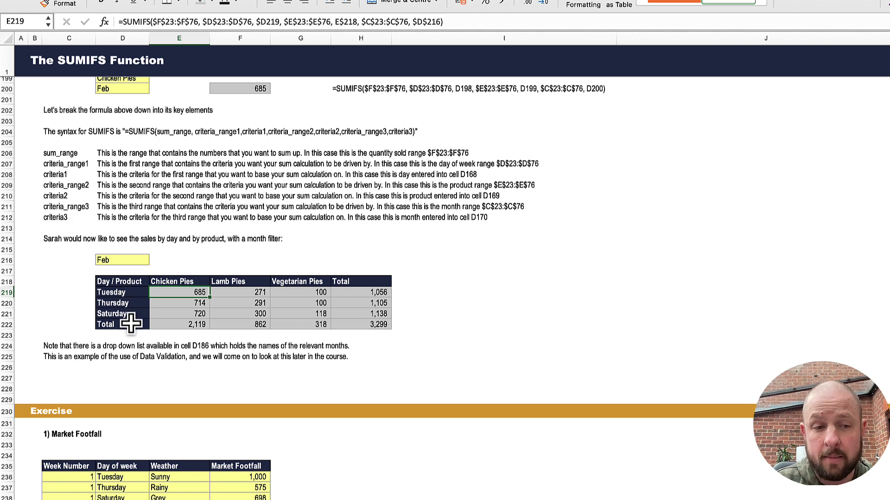
Step: Switch the month filter in D216 above the day-by-product table to Jan, back to Feb, and finally to Mar
left_click(125, 261)
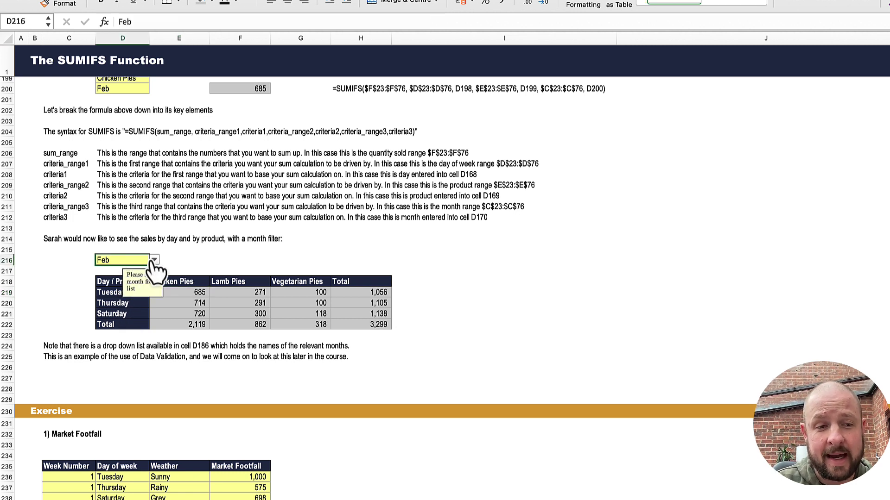
left_click(155, 261)
left_click(104, 273)
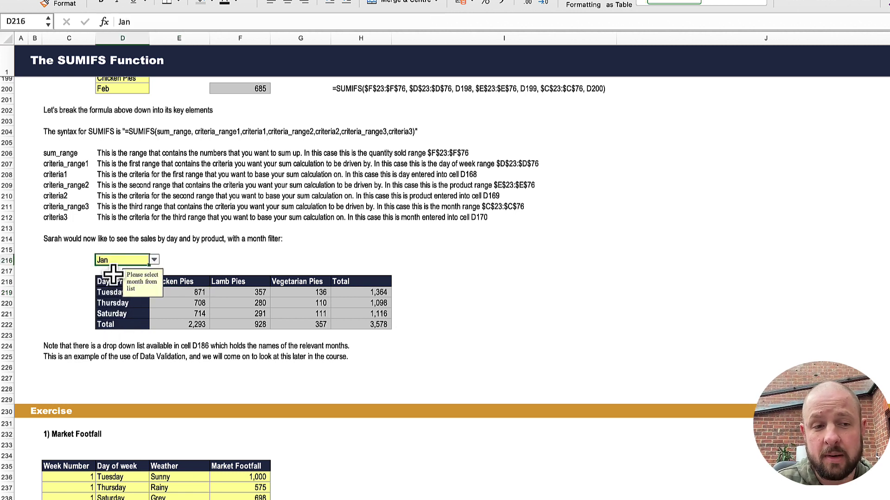
left_click(155, 261)
left_click(105, 284)
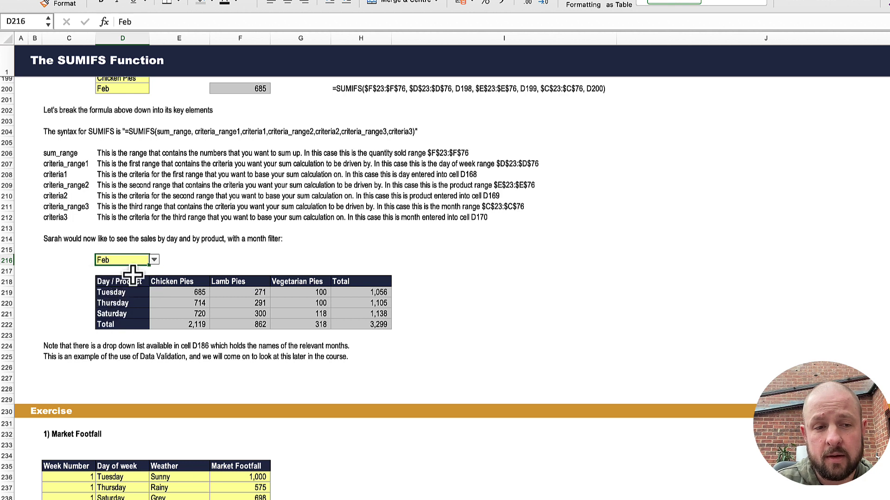
left_click(154, 260)
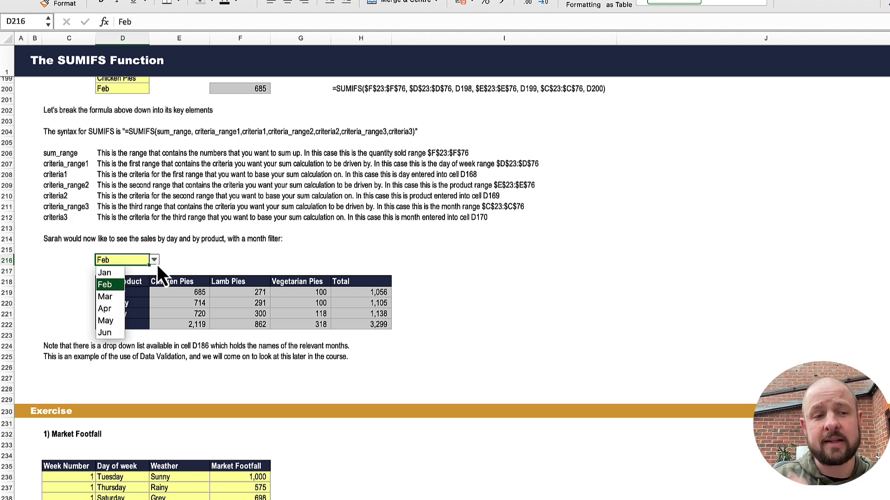
left_click(104, 297)
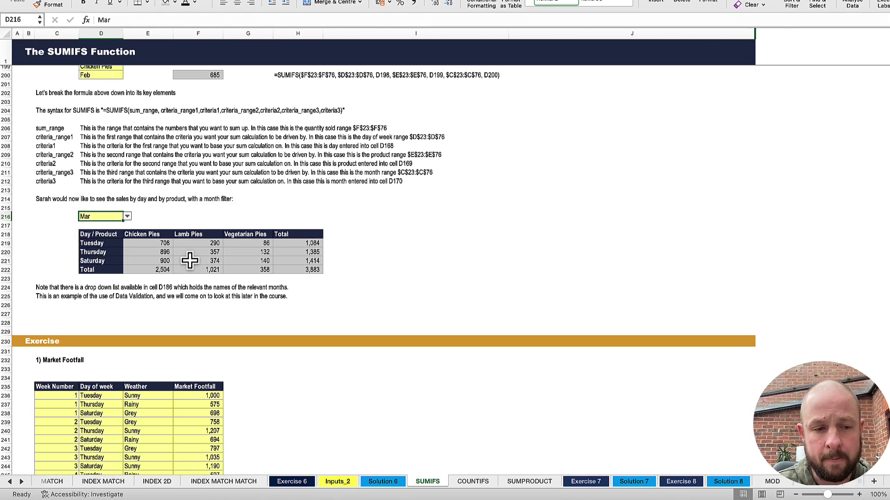
Step: Look back over the SUMIFS examples and open the COUNTIFS worksheet
scroll(190, 260, "down", 12)
scroll(189, 260, "up", 20)
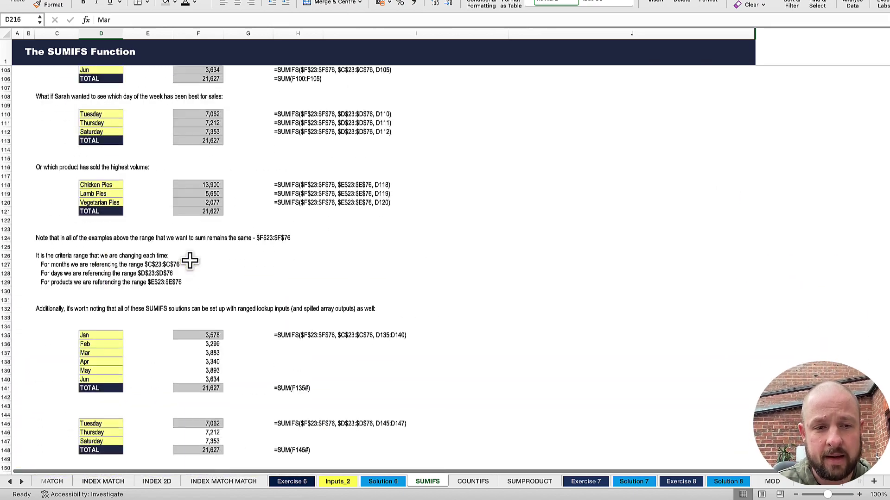
left_click(468, 482)
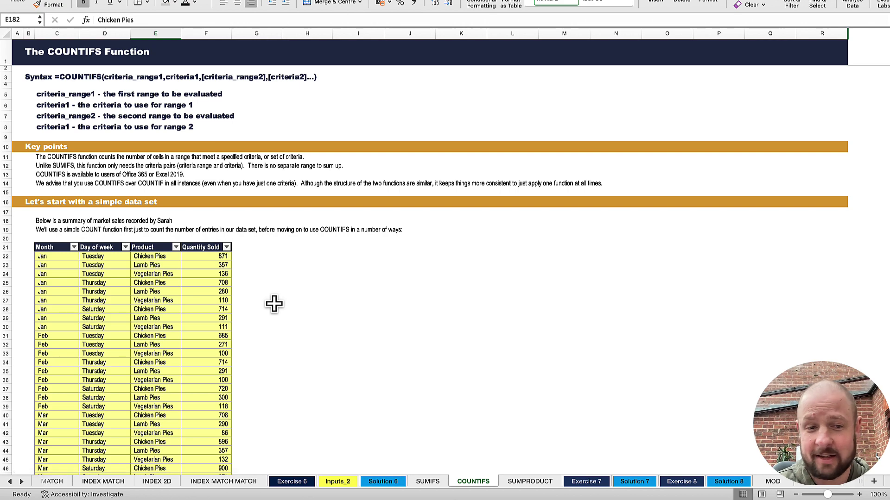
Step: Look over the COUNTIFS syntax, key points and sales data set, and open the SUMPRODUCT worksheet
scroll(273, 304, "down", 7)
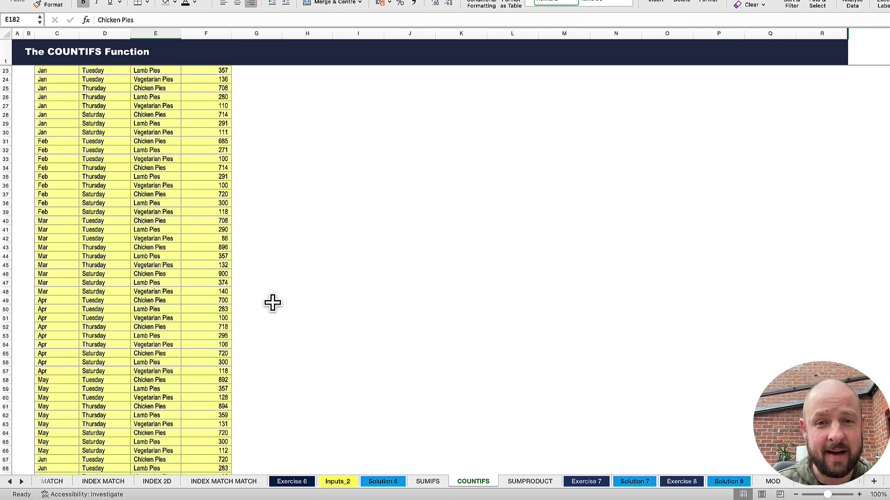
scroll(260, 295, "up", 7)
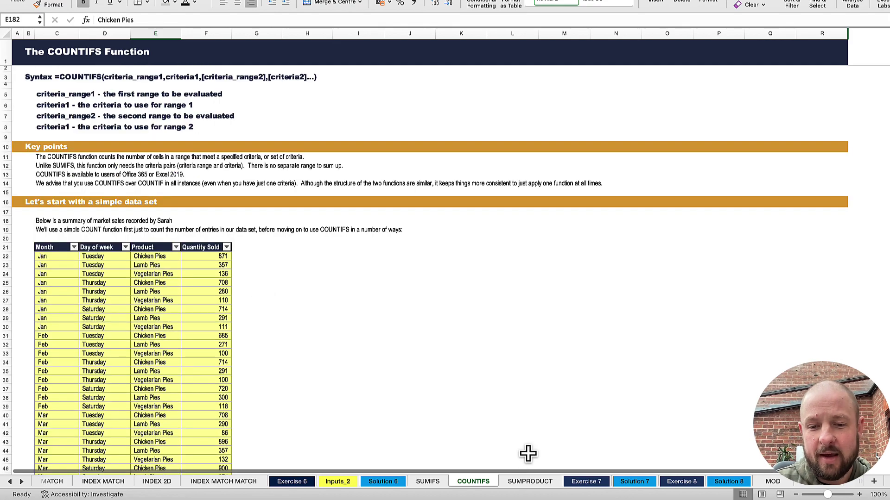
left_click(530, 482)
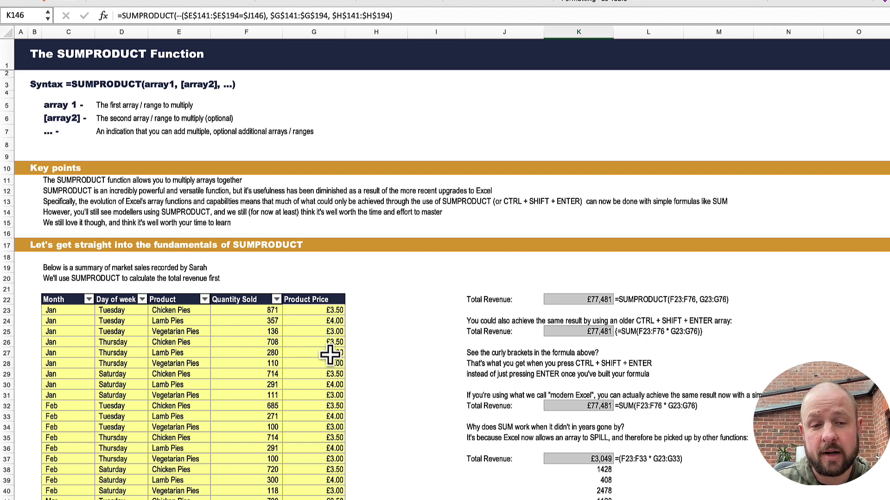
Step: Examine the total revenue formulas in K22, K25 and K32, tracing the SUMPRODUCT ranges in the sales data
left_click(575, 302)
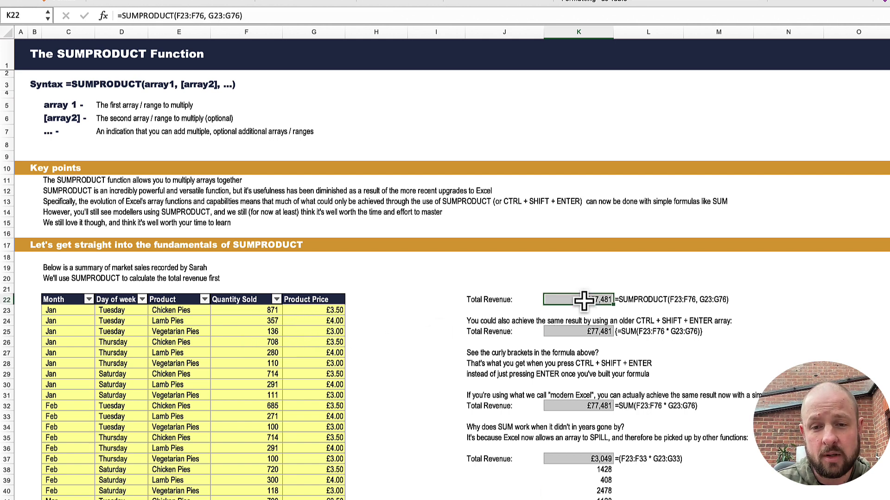
left_click(278, 16)
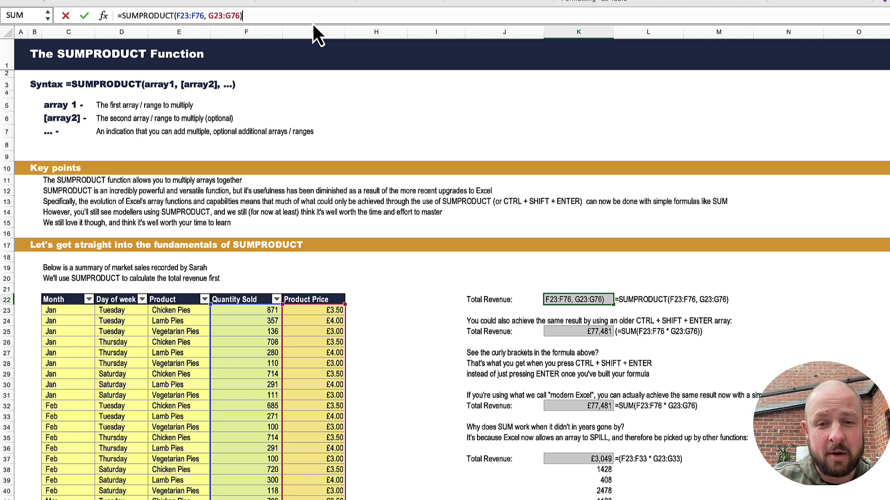
key("Return")
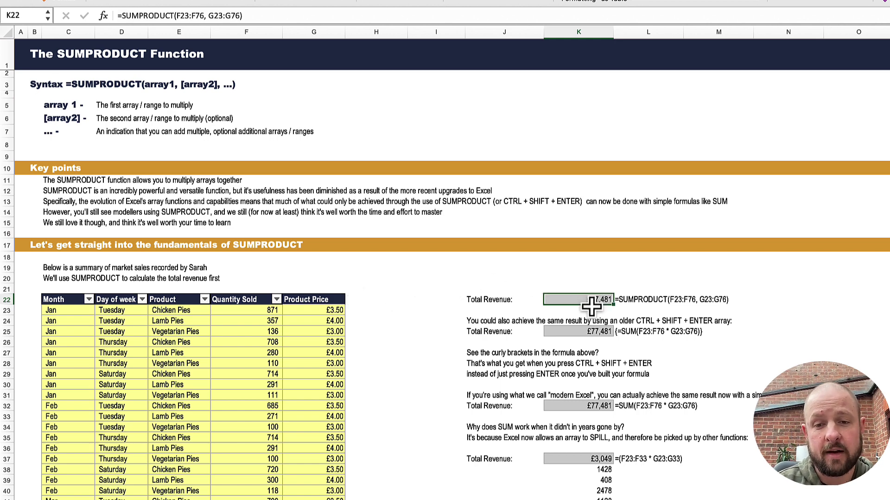
left_click(587, 331)
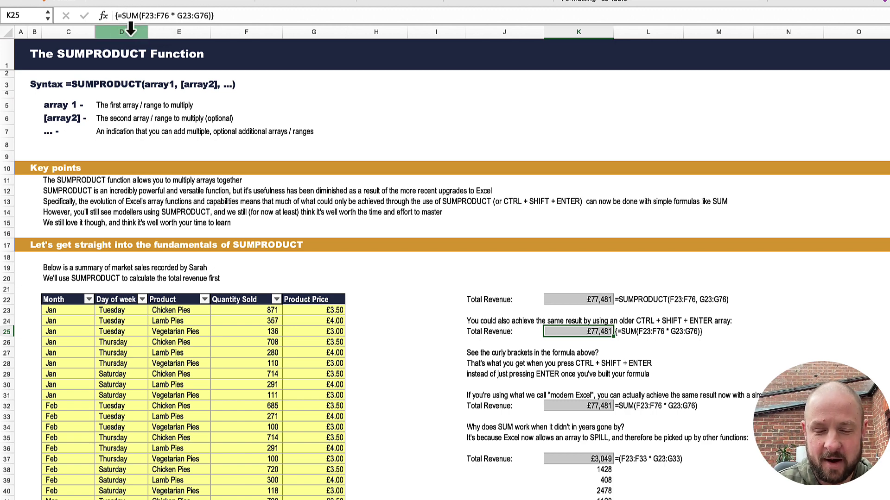
left_click(591, 408)
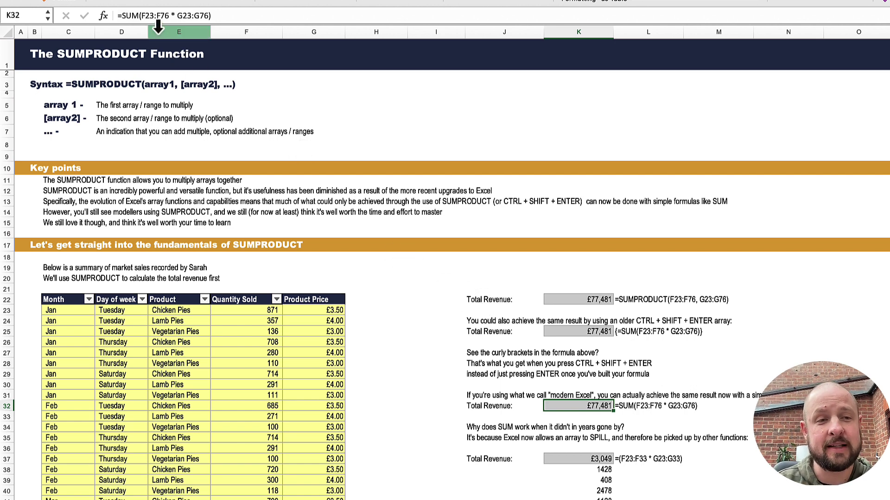
Step: Wrap the spilled array formula in K37 in a SUM function, giving =SUM(F23:F33 * G23:G33)
scroll(576, 408, "down", 4)
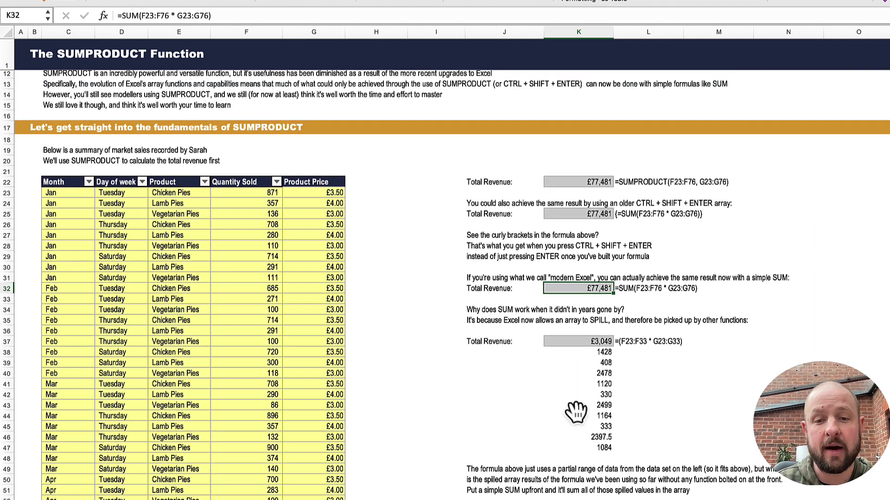
left_click(582, 347)
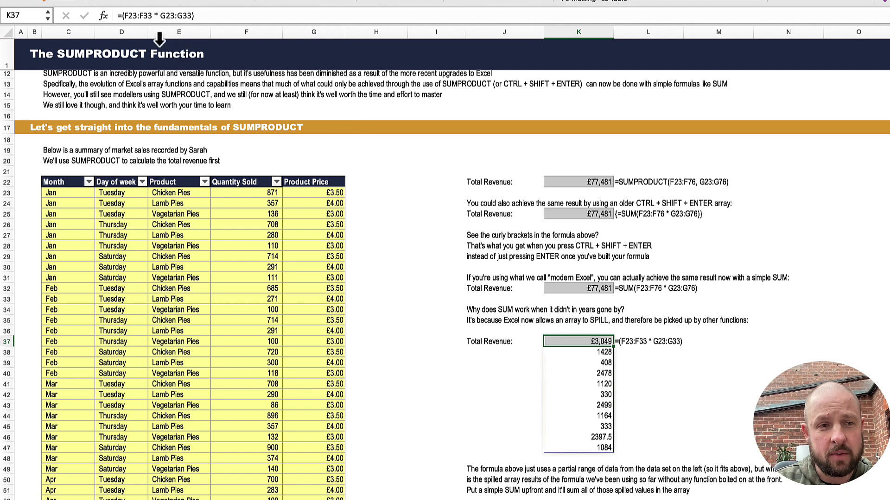
left_click(137, 15)
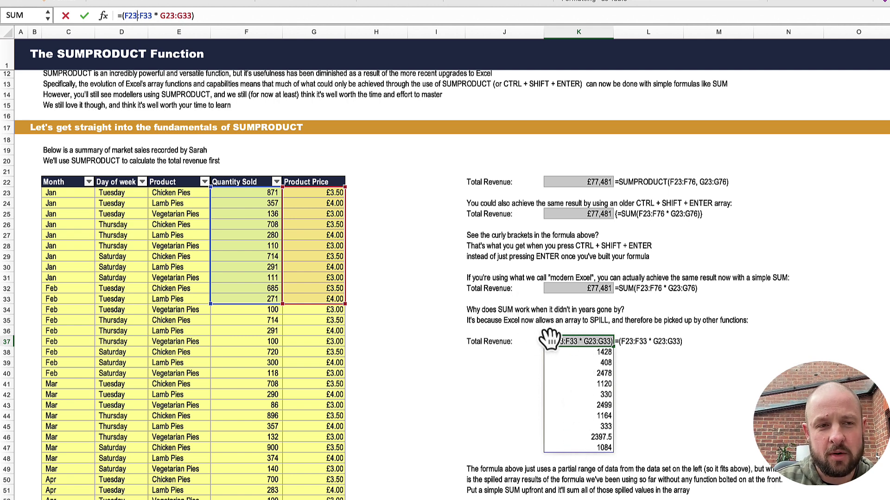
left_click(575, 343)
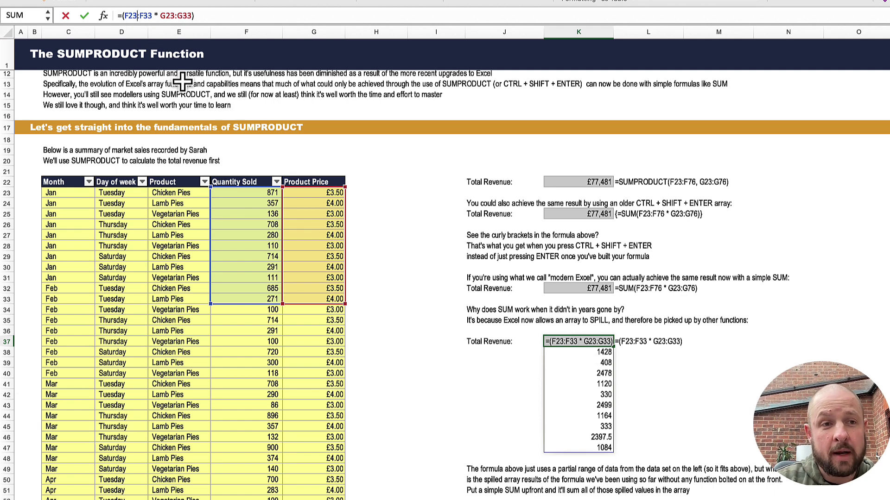
left_click(121, 16)
type("su")
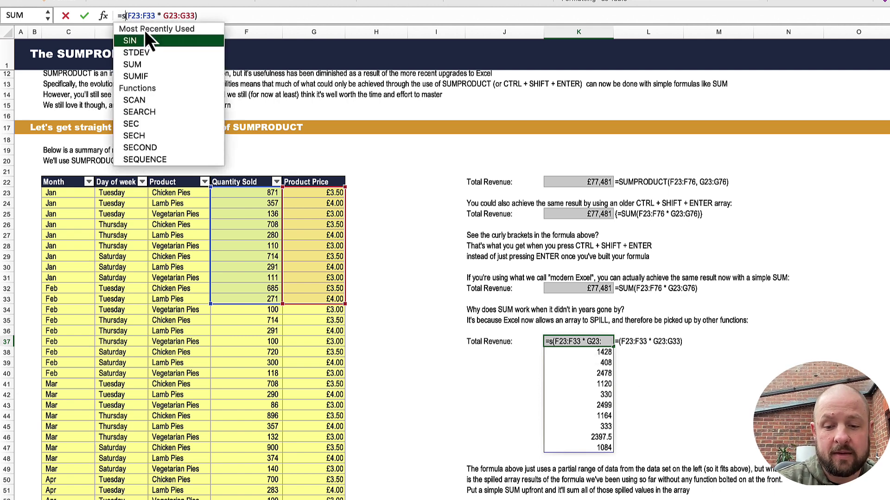
type("m")
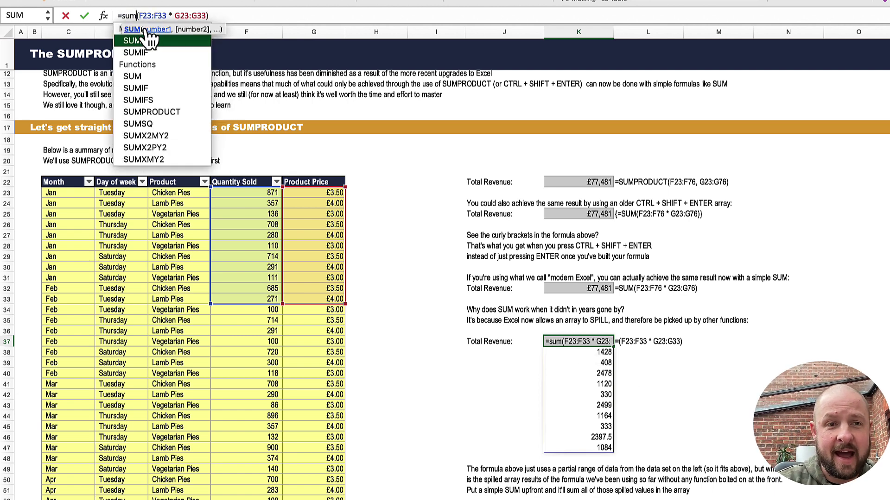
key("Return")
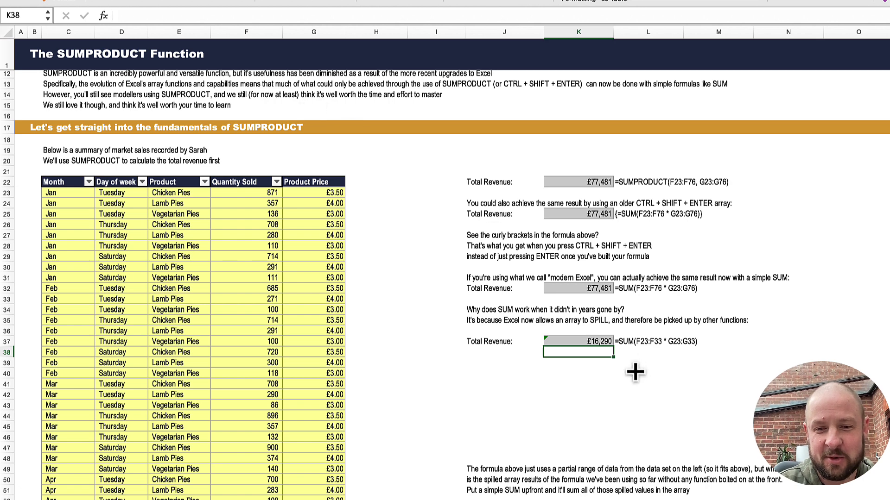
Step: Check the ranges in K37's summed formula, and undo the SUM edit
left_click(593, 340)
left_click(232, 17)
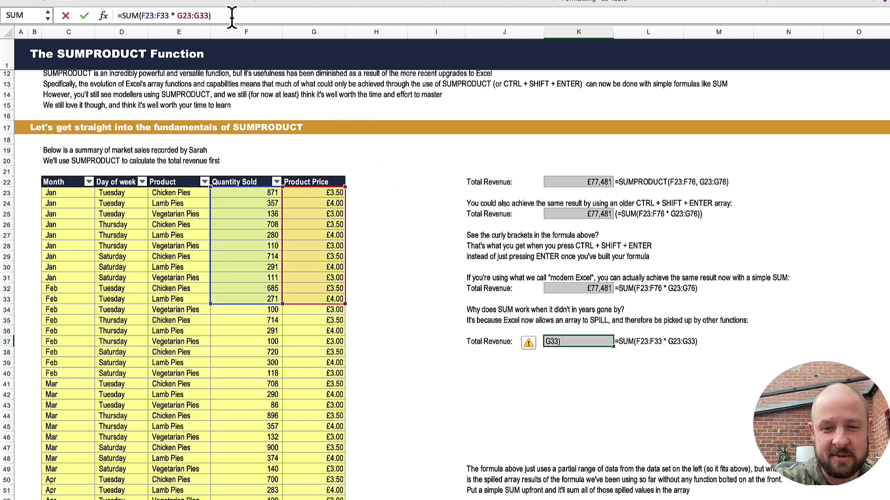
key("Escape")
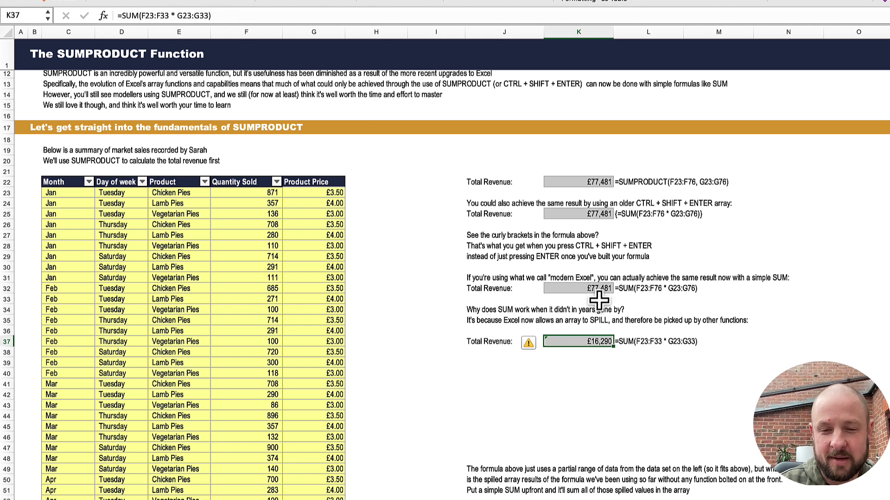
key("super+z")
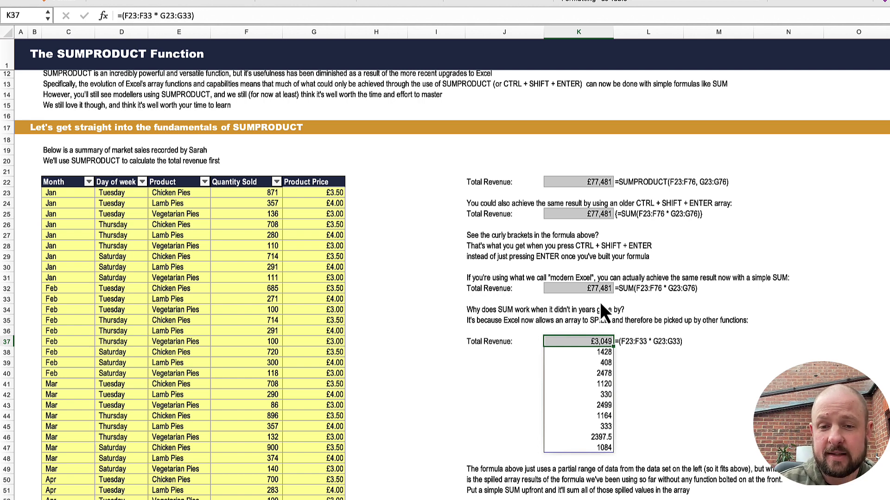
Step: Examine the multi-argument SUMPRODUCT formula in N88 that counts how often Chicken Pies sell out
scroll(613, 387, "down", 3)
scroll(613, 386, "down", 15)
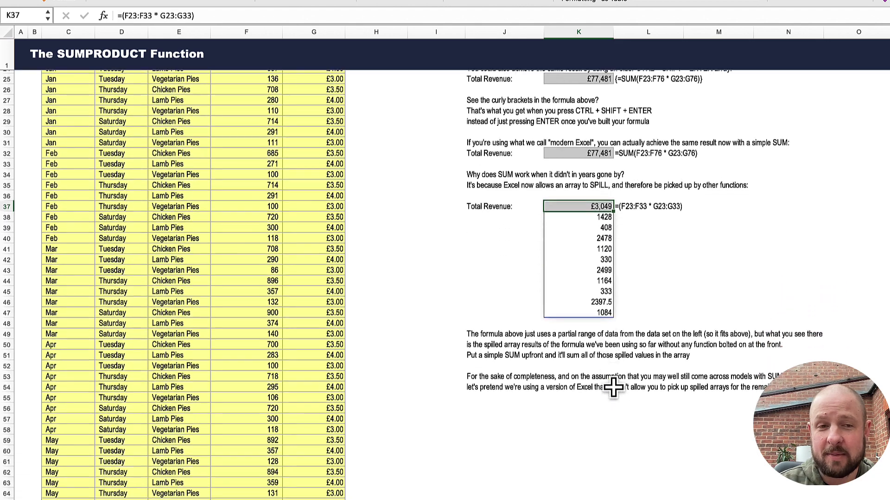
scroll(614, 387, "down", 3)
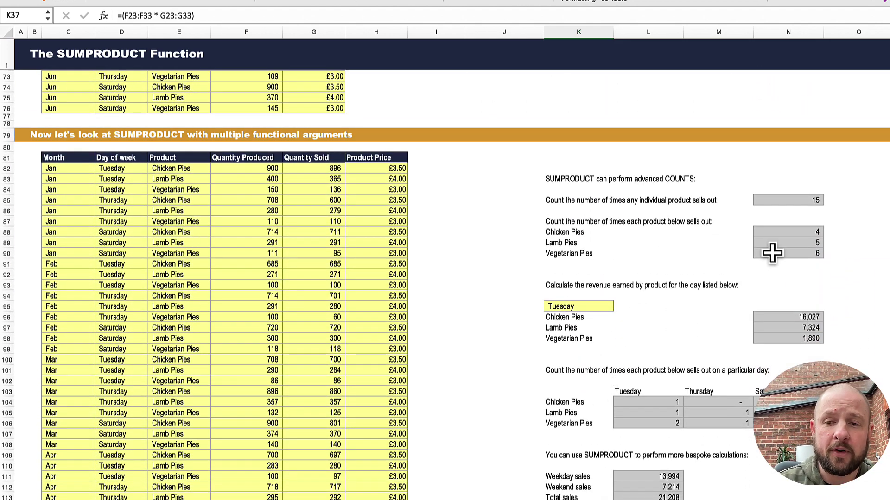
left_click(799, 230)
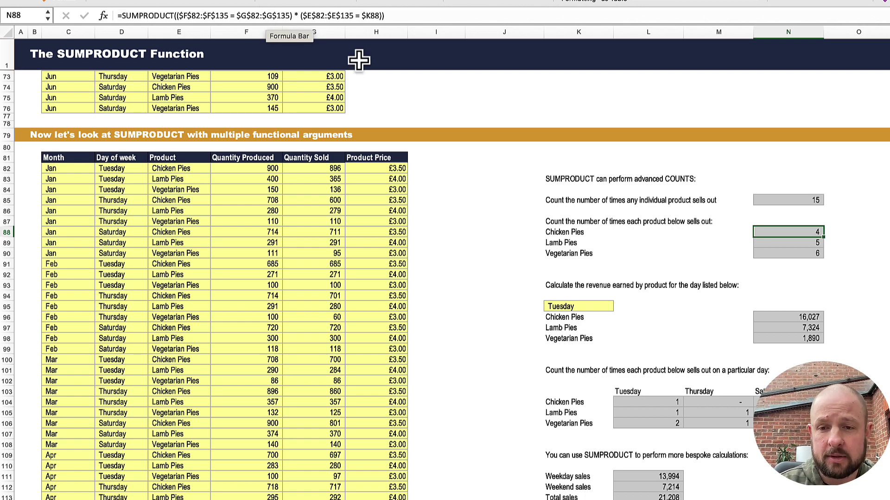
Step: Examine the Option 1 double-minus SUMPRODUCT formula in K146 of the revenue by product table
scroll(665, 275, "down", 7)
scroll(665, 274, "down", 12)
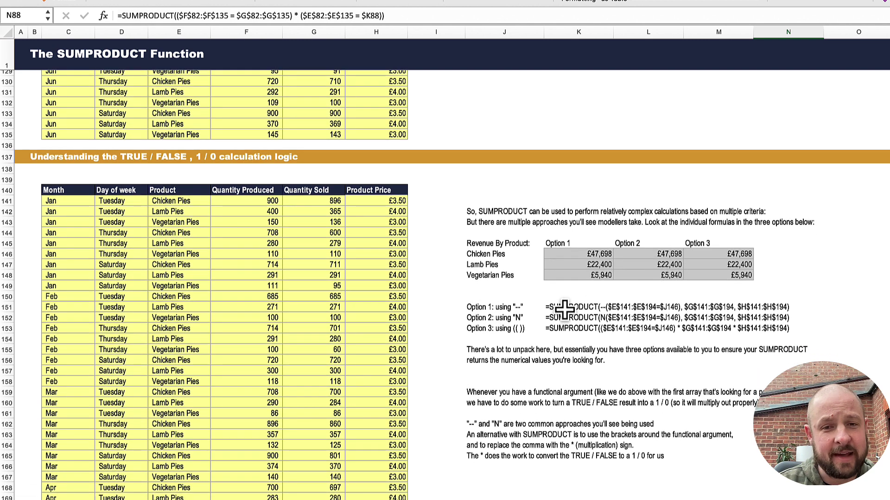
left_click(559, 253)
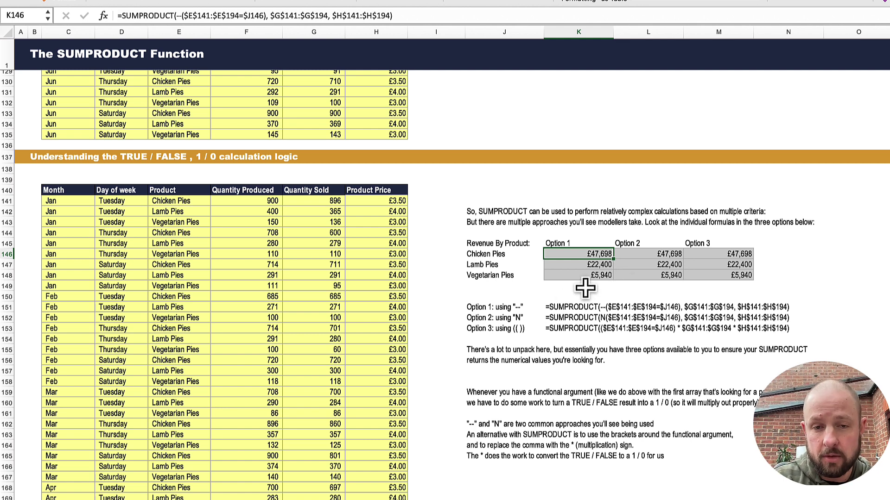
Step: Recheck the SUM array formula in K32 and skim the remaining SUMPRODUCT examples on the sheet
scroll(586, 289, "up", 20)
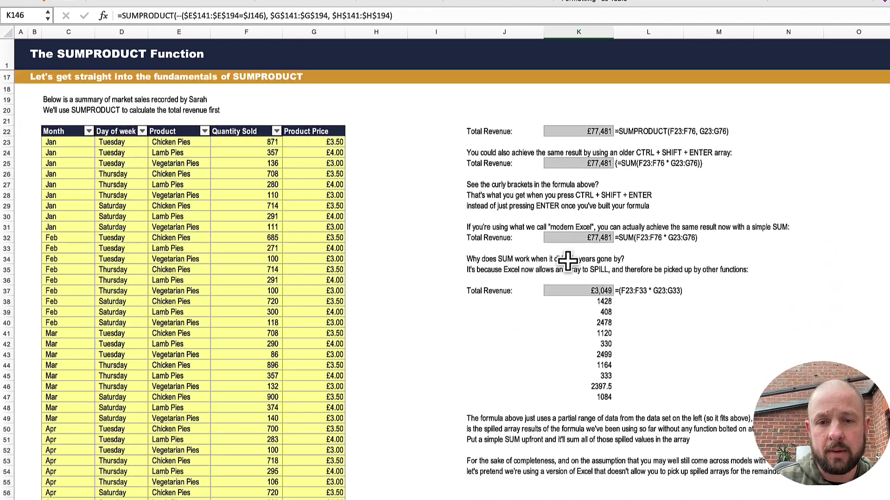
left_click(580, 238)
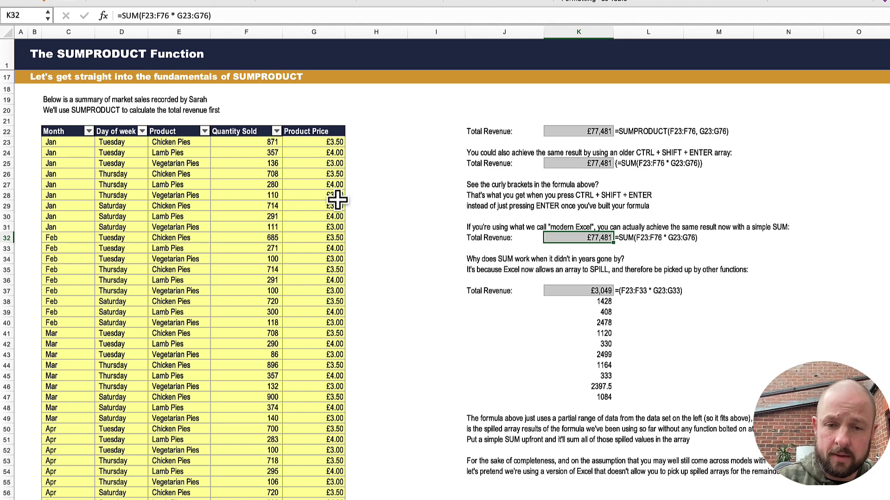
scroll(562, 371, "down", 20)
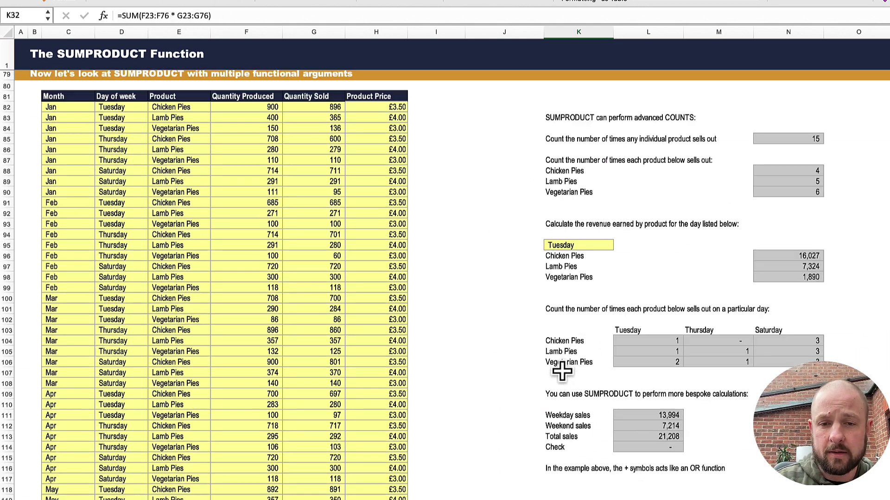
scroll(562, 371, "down", 20)
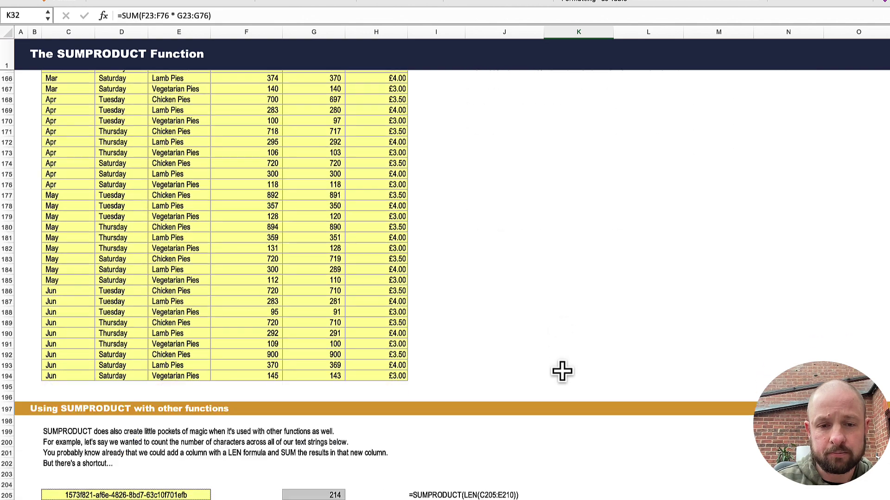
scroll(562, 371, "down", 1)
scroll(562, 370, "up", 20)
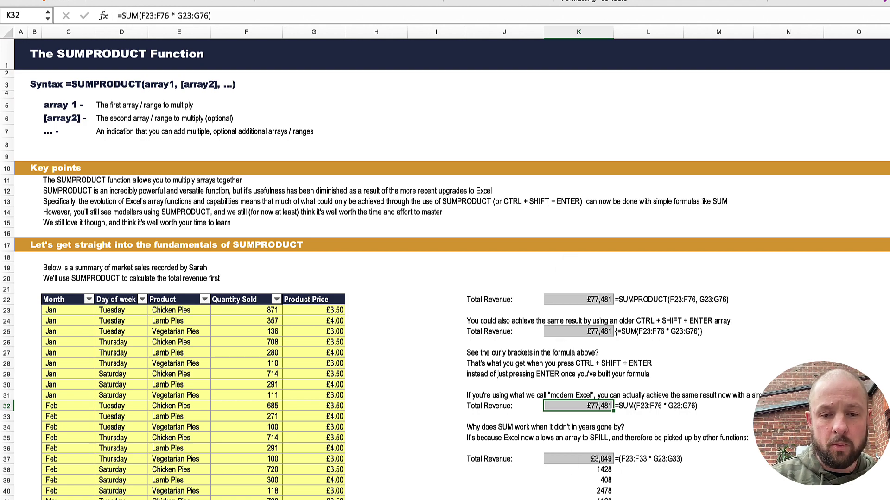
Step: Return to the SUMIFS worksheet and locate the sales data table starting in row 22
key("ctrl+Page_Down")
scroll(467, 411, "down", 10)
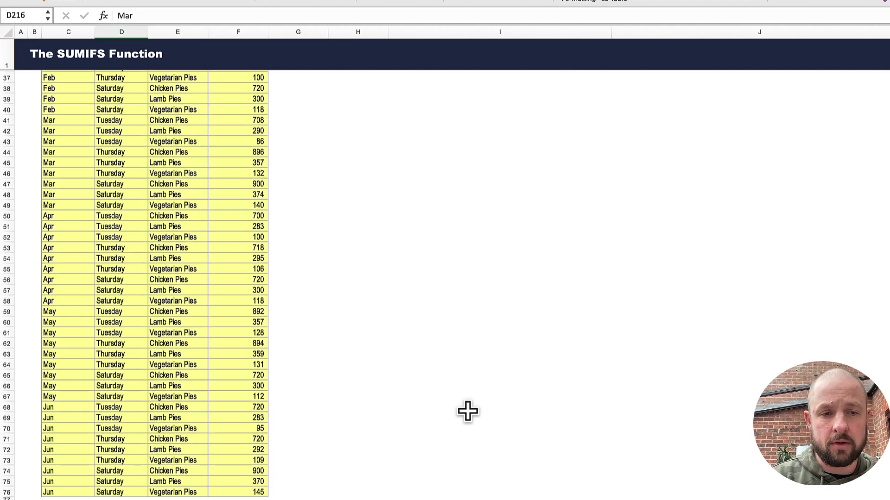
scroll(467, 411, "up", 8)
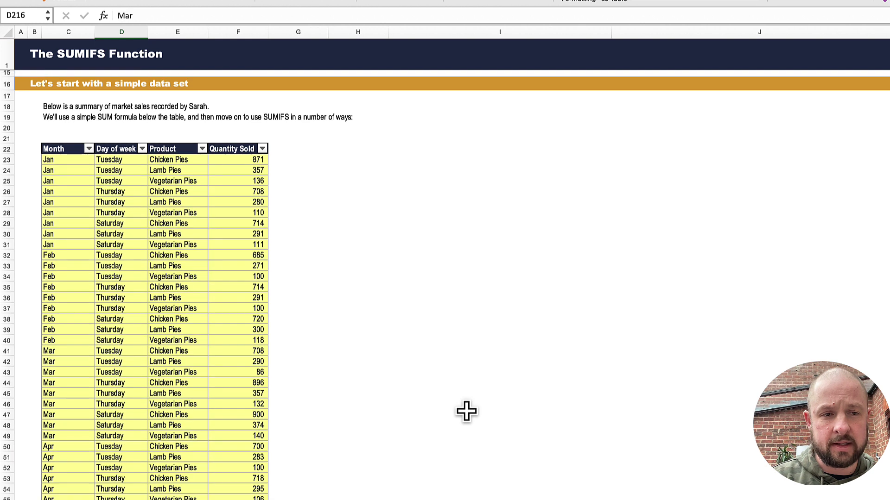
scroll(466, 411, "down", 1)
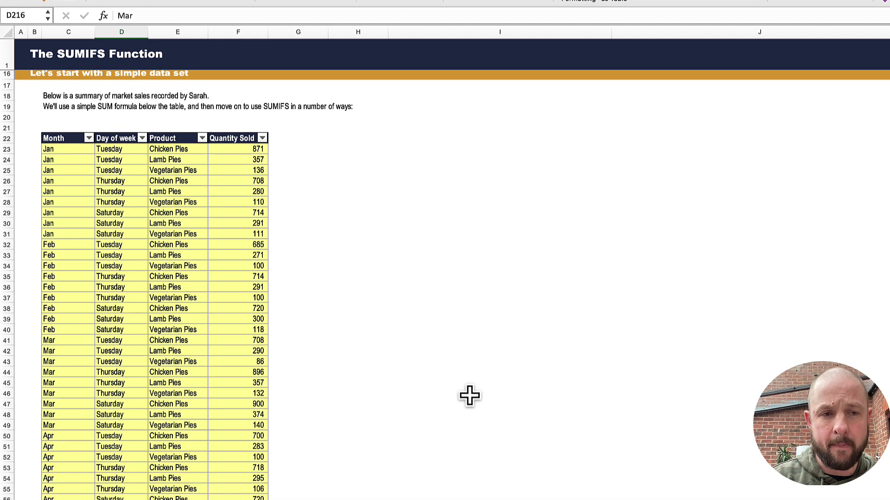
Step: Copy the header and January to February sales rows in C22:F40 and paste them starting at H22
left_click_drag(75, 142, 236, 333)
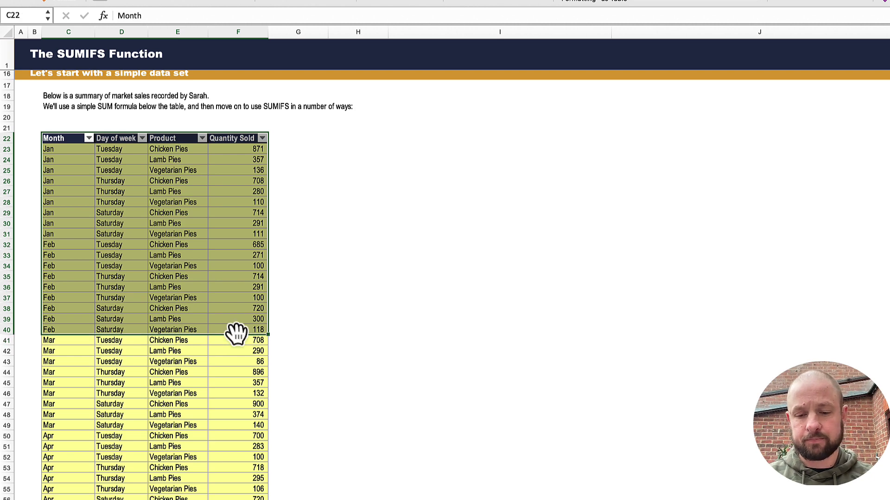
key("super+c")
key("Right")
key("Right")
key("Right")
key("Right")
key("Right")
key("Right")
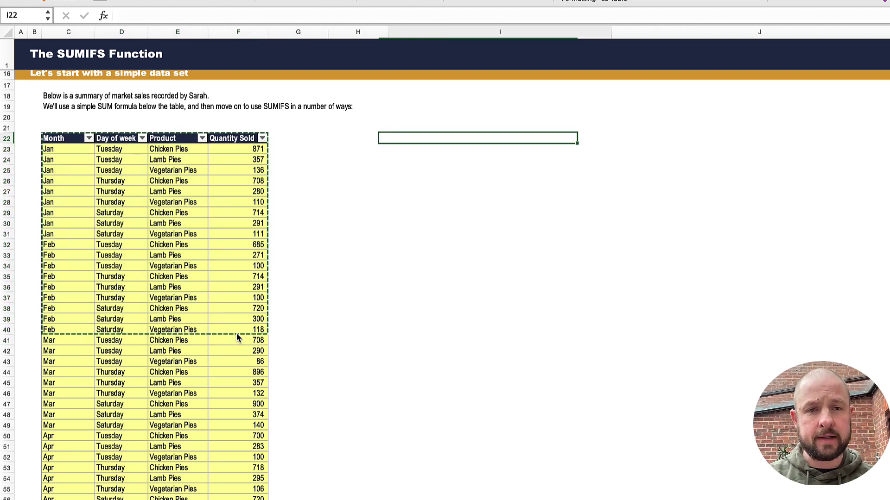
key("Left")
key("super+v")
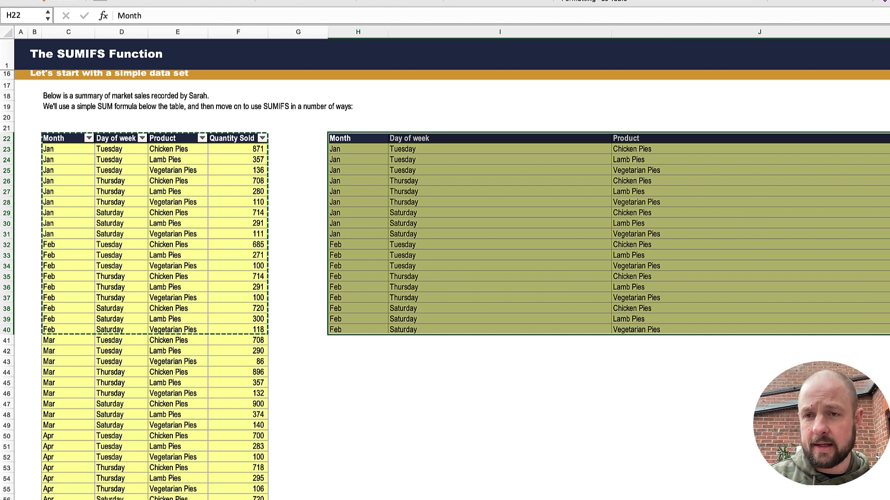
Step: Narrow columns I and J to make the pasted sales data more compact
left_click_drag(611, 31, 611, 32)
left_click_drag(887, 31, 716, 31)
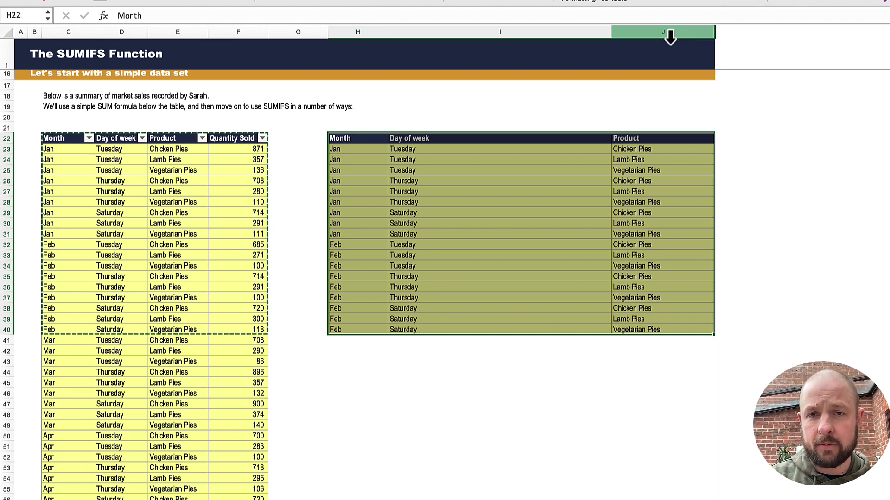
left_click_drag(611, 30, 465, 30)
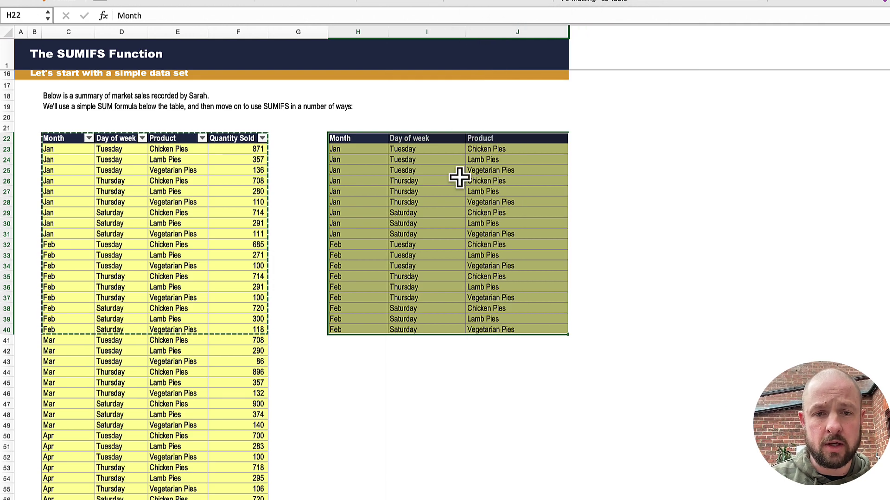
left_click(401, 366)
Step: Examine the spilled SUMIFS formula in F135 and trace its sum and criteria ranges in the source sales data
scroll(314, 401, "down", 6)
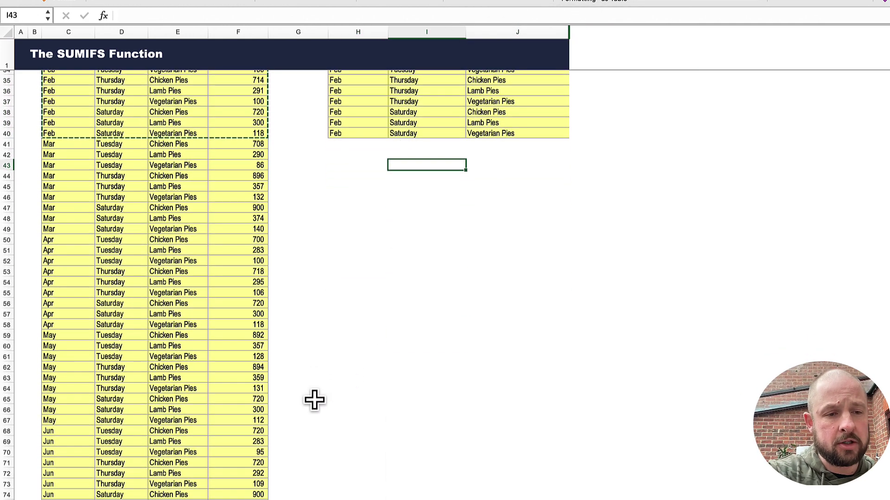
scroll(315, 401, "down", 18)
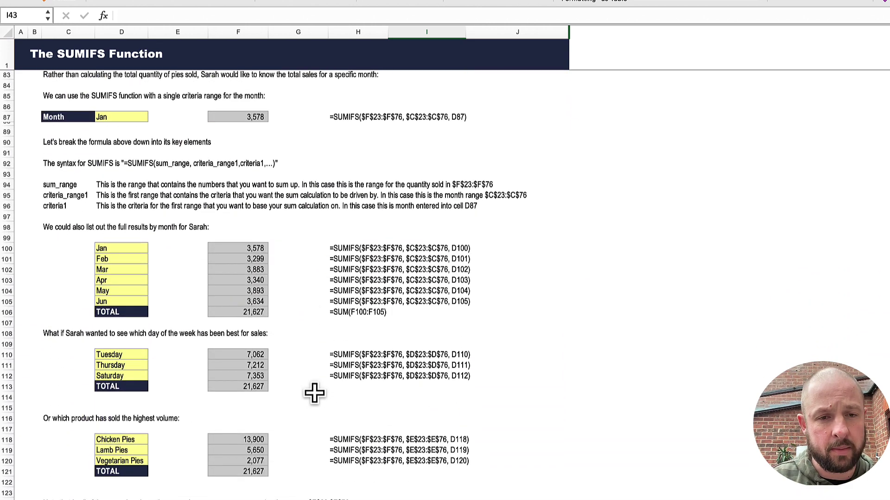
scroll(253, 234, "down", 11)
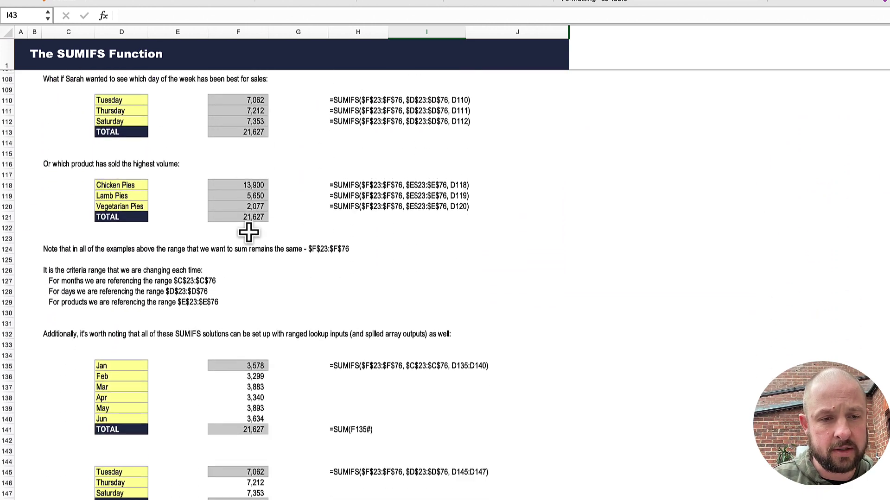
left_click(249, 232)
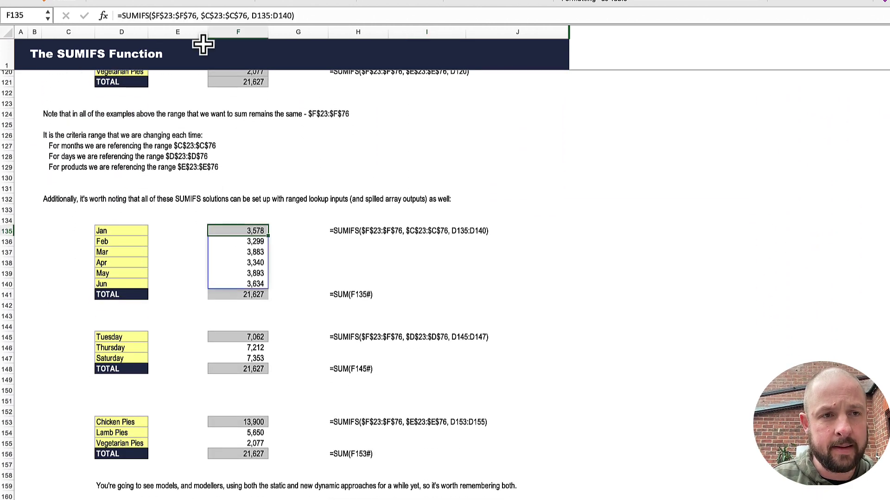
left_click(185, 15)
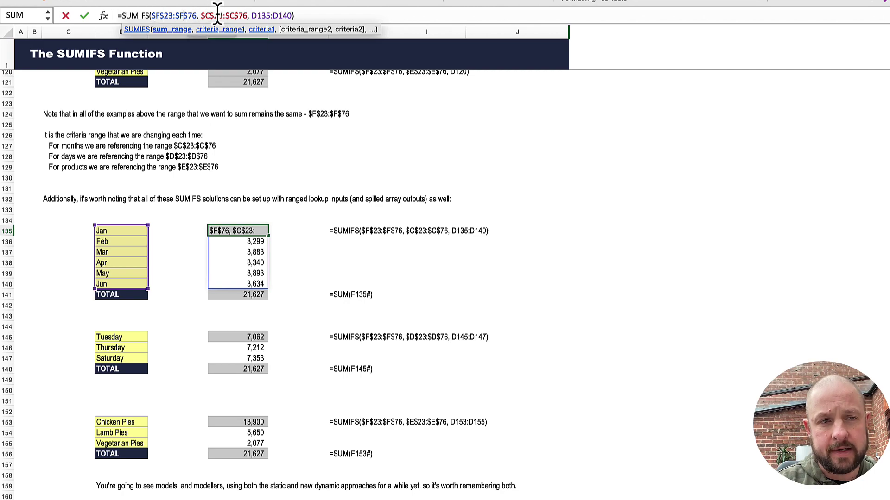
scroll(301, 137, "up", 20)
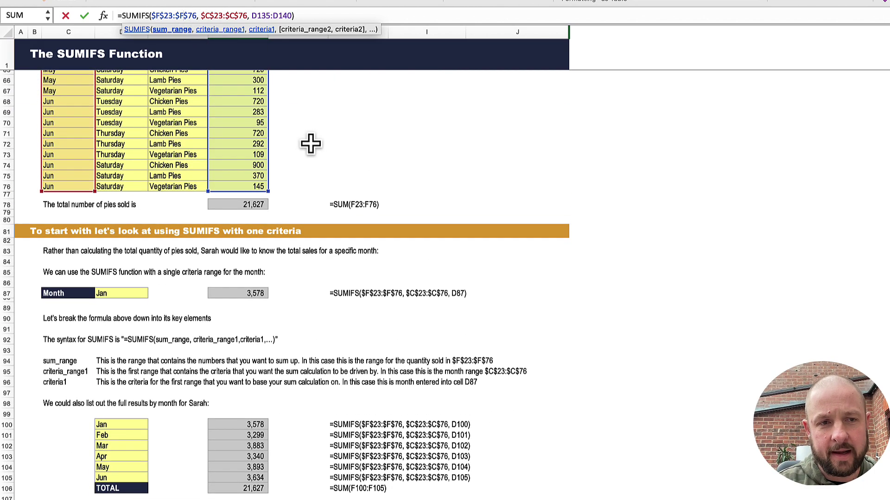
scroll(311, 143, "up", 5)
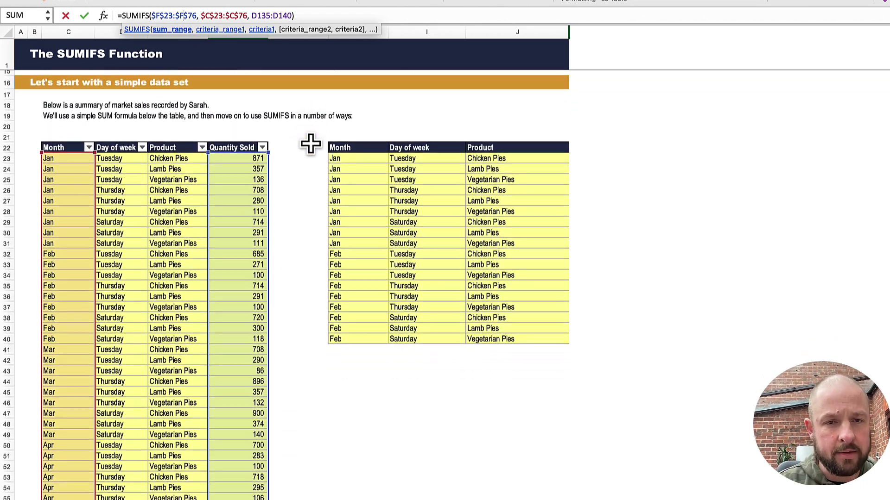
scroll(311, 144, "down", 1)
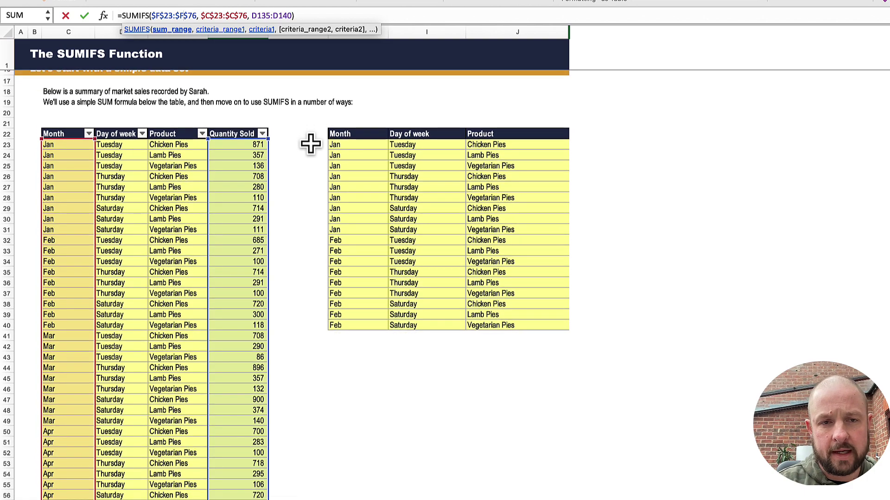
key("Escape")
Step: Convert the pasted sales data in H22:K40 into an Excel table with headers
scroll(293, 183, "up", 20)
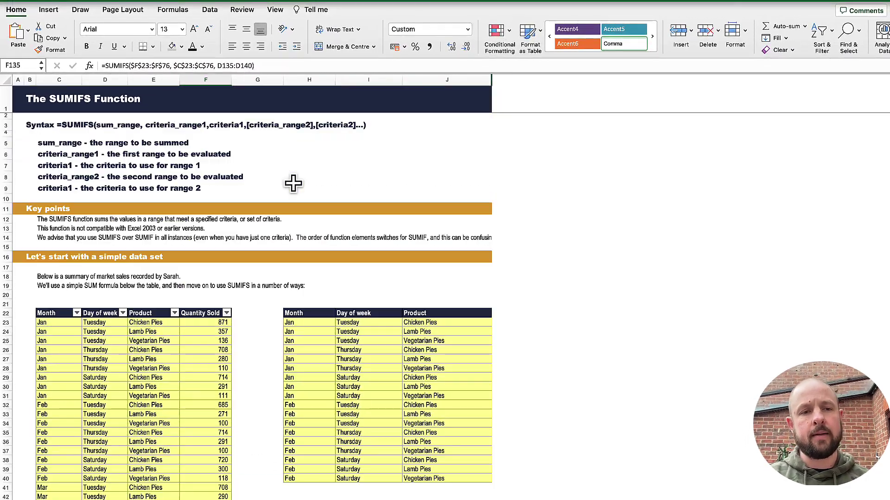
scroll(293, 183, "down", 5)
left_click(314, 226)
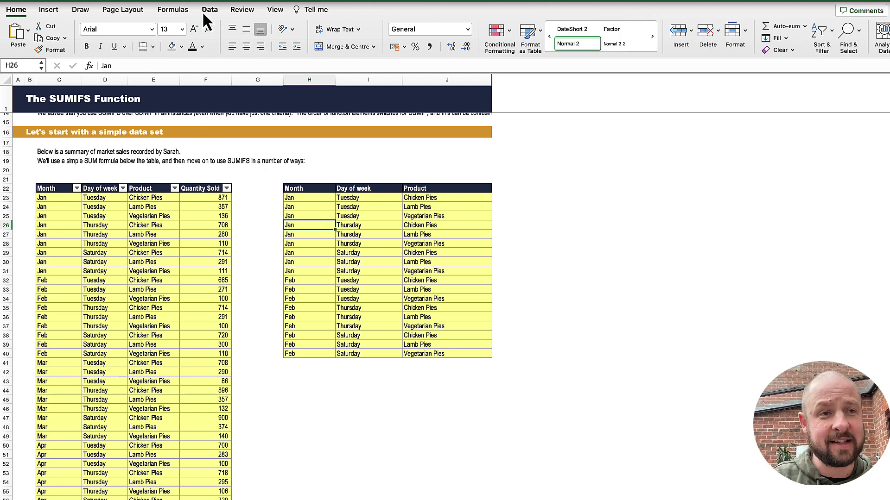
left_click(48, 11)
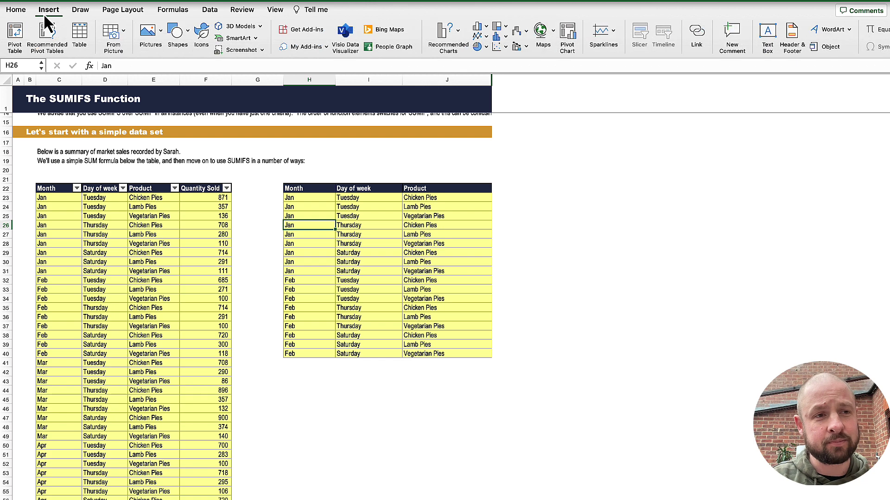
left_click(80, 38)
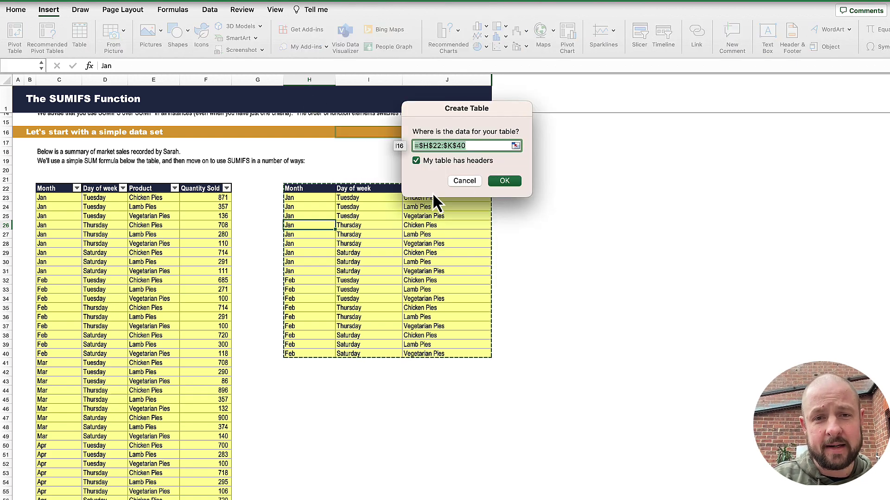
left_click(504, 181)
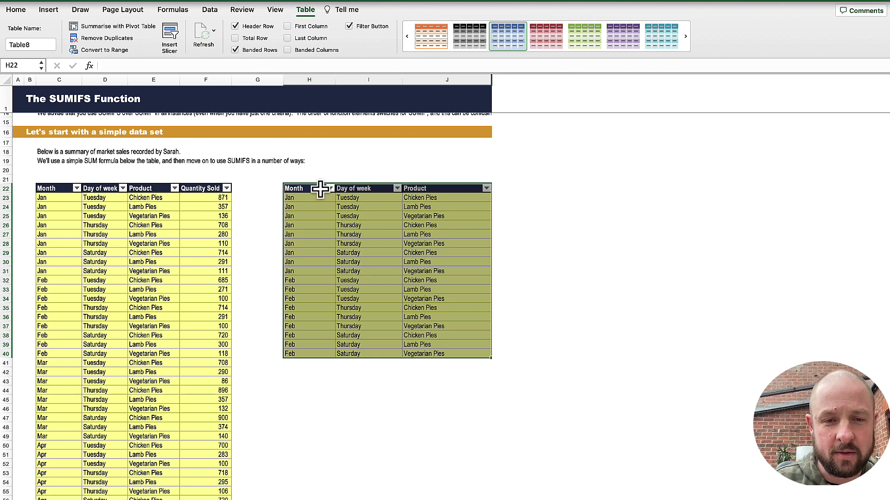
Step: Rename the new table as tbl_Data
left_click(380, 262)
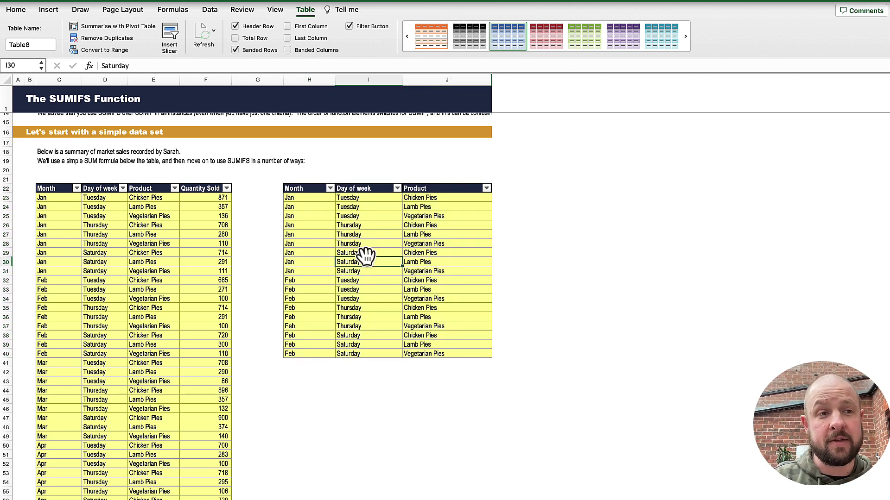
left_click(35, 45)
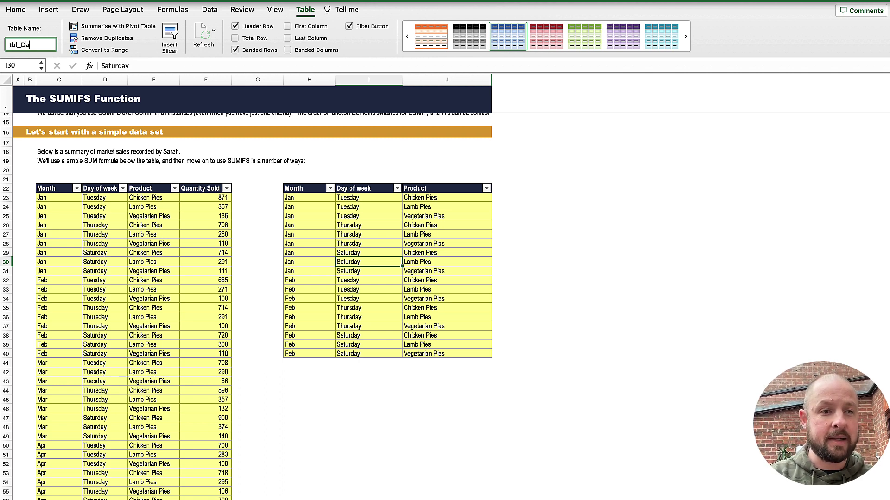
key("Return")
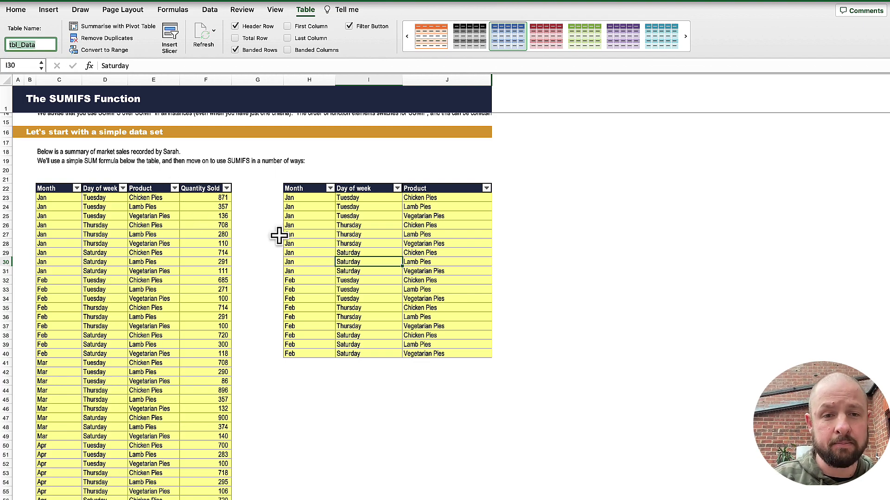
Step: Start a SUMIFS formula in H128 using the Product column of tbl_Data as the sum range
scroll(361, 427, "down", 1)
scroll(362, 426, "down", 20)
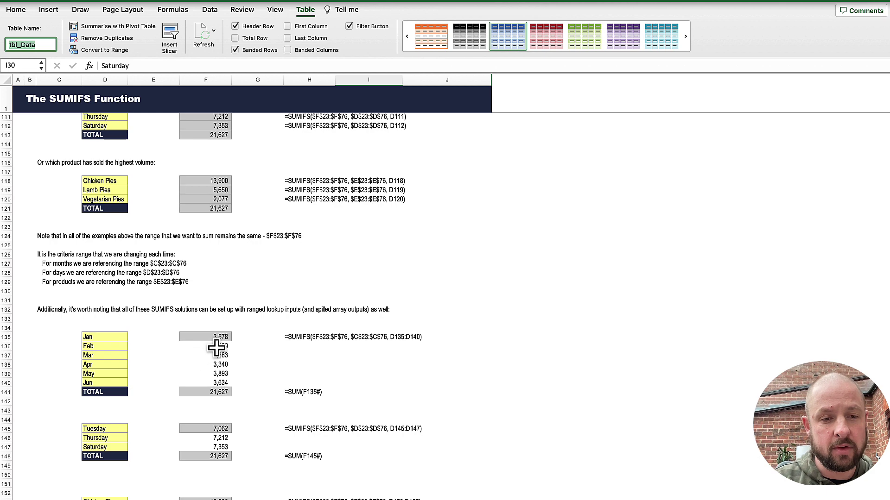
left_click(317, 278)
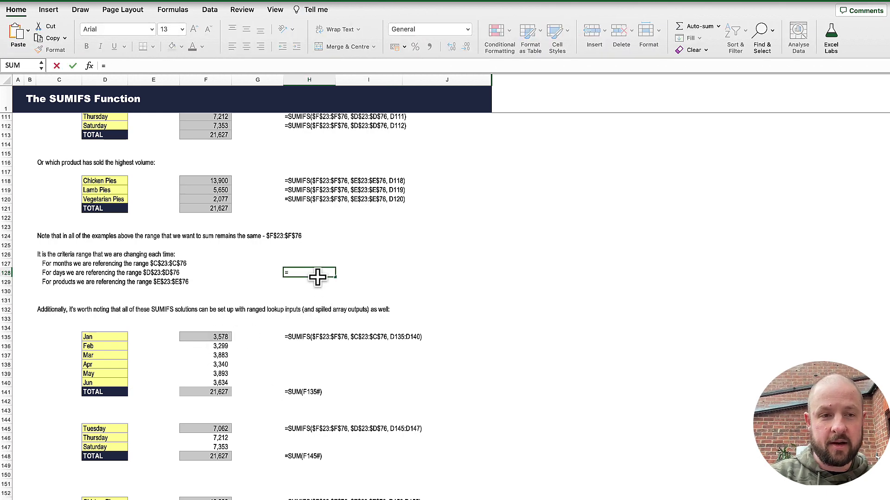
type("=sumifs(")
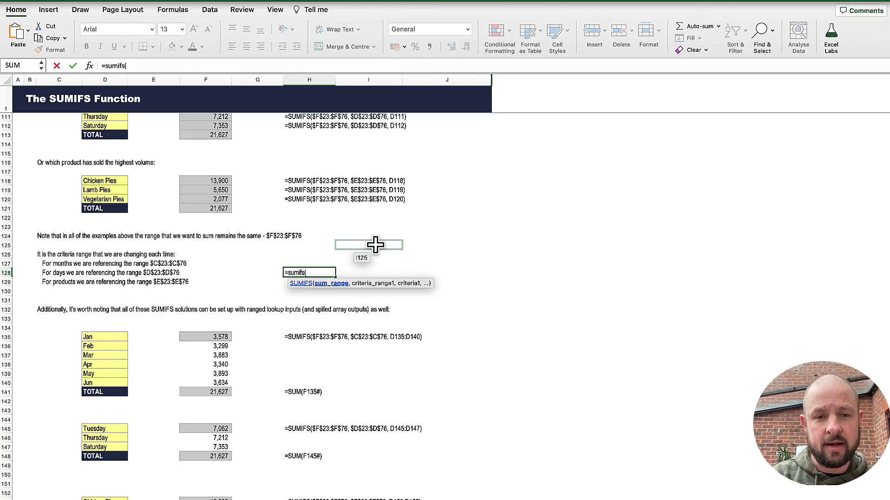
scroll(375, 243, "up", 20)
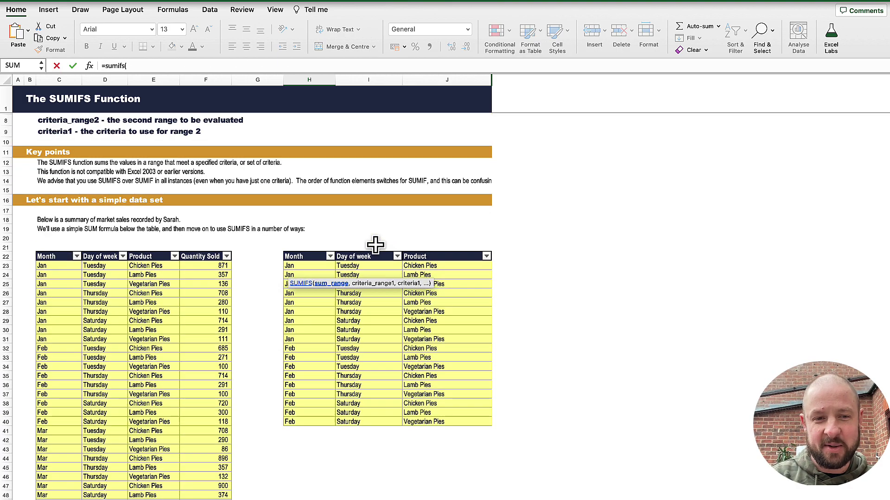
left_click_drag(410, 250, 423, 405)
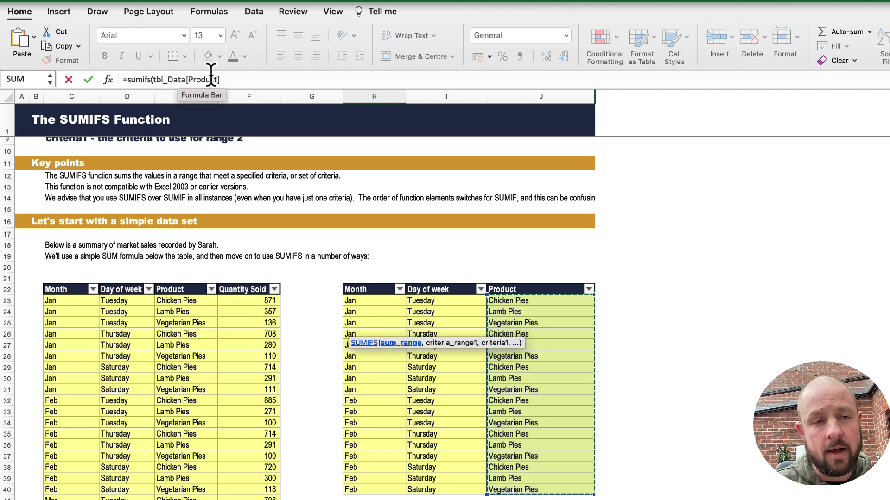
left_click(246, 81)
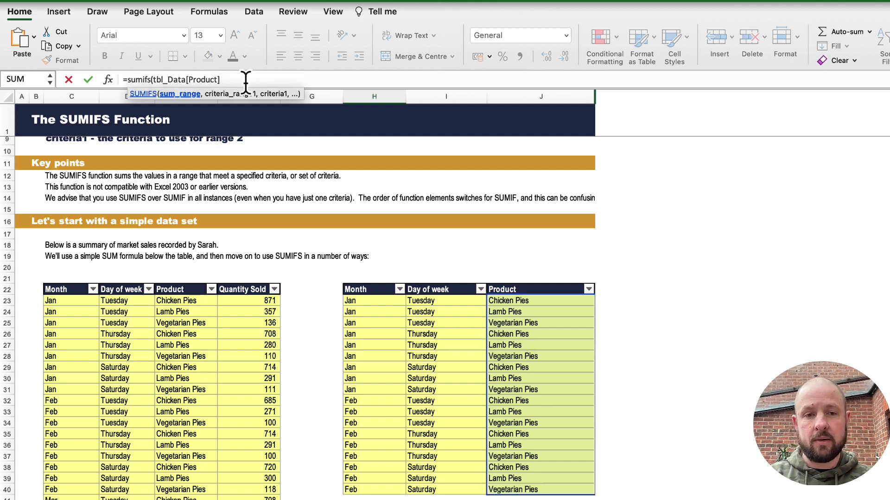
Step: Add tbl_Data[Month] as the criteria range and D135 as the criterion, review the table references, and discard the formula
type(",")
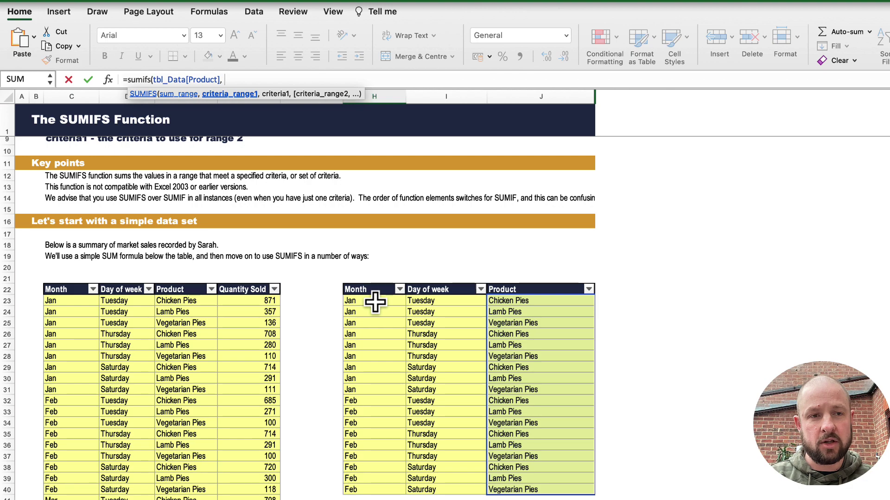
left_click_drag(375, 302, 376, 489)
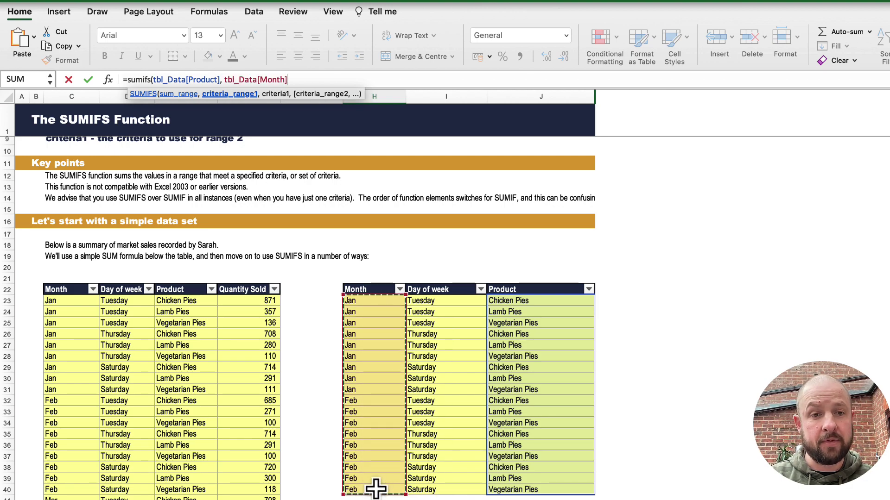
type(",")
scroll(375, 486, "down", 15)
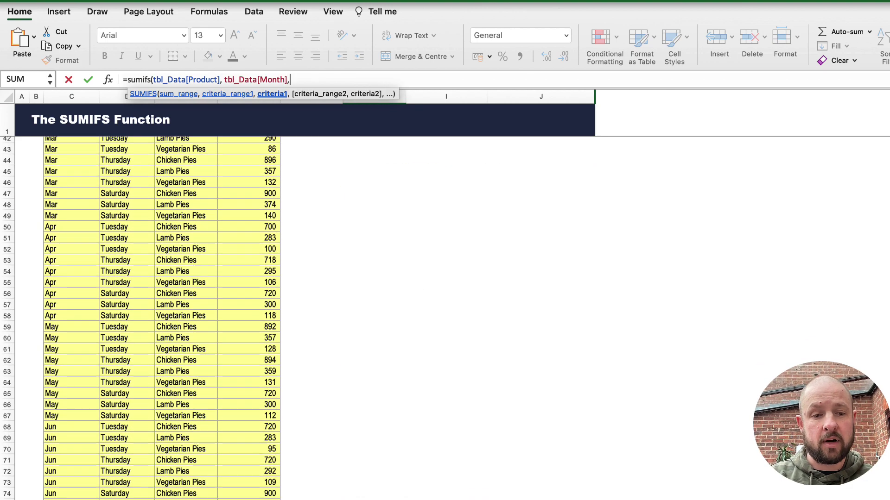
scroll(297, 320, "down", 10)
scroll(284, 378, "up", 4)
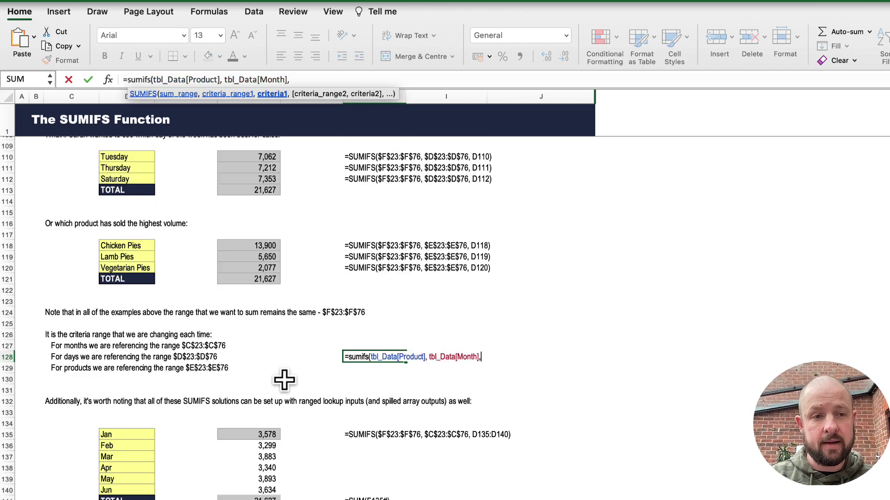
left_click(127, 433)
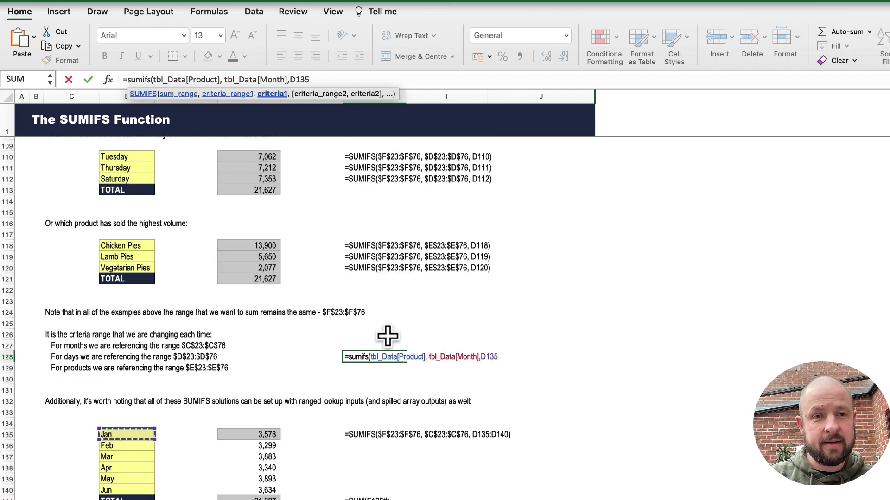
scroll(389, 337, "up", 10)
scroll(388, 337, "up", 15)
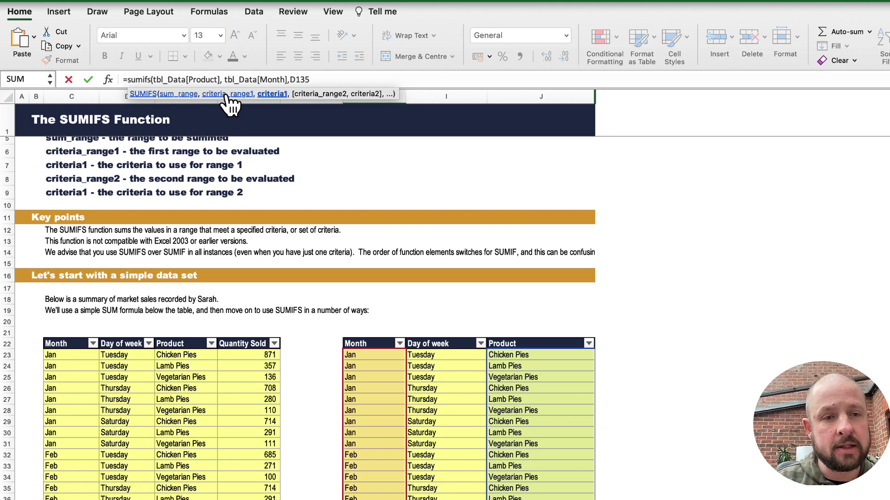
key("Escape")
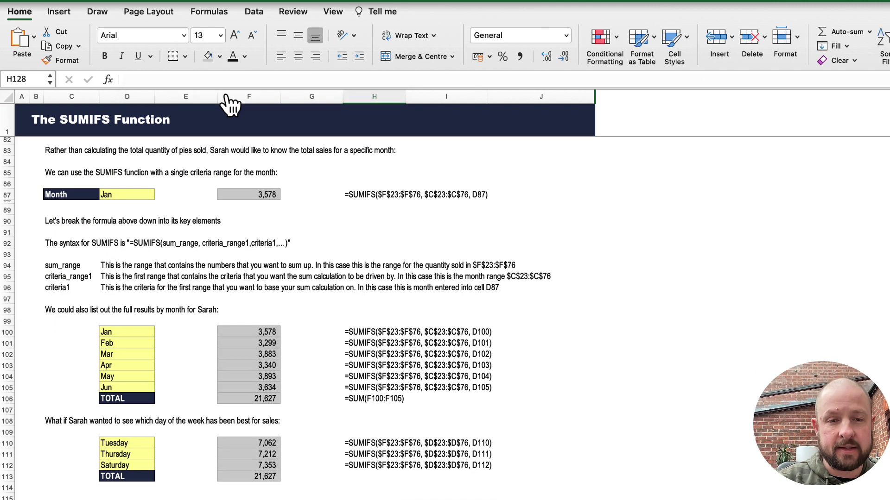
Step: Open the February SUMIFS formula in F101 to inspect its fixed cell references
left_click(265, 343)
left_click(195, 79)
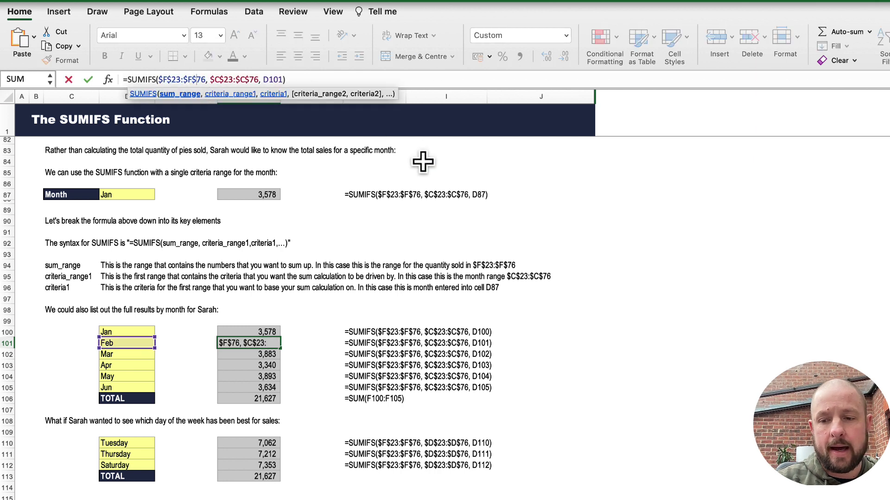